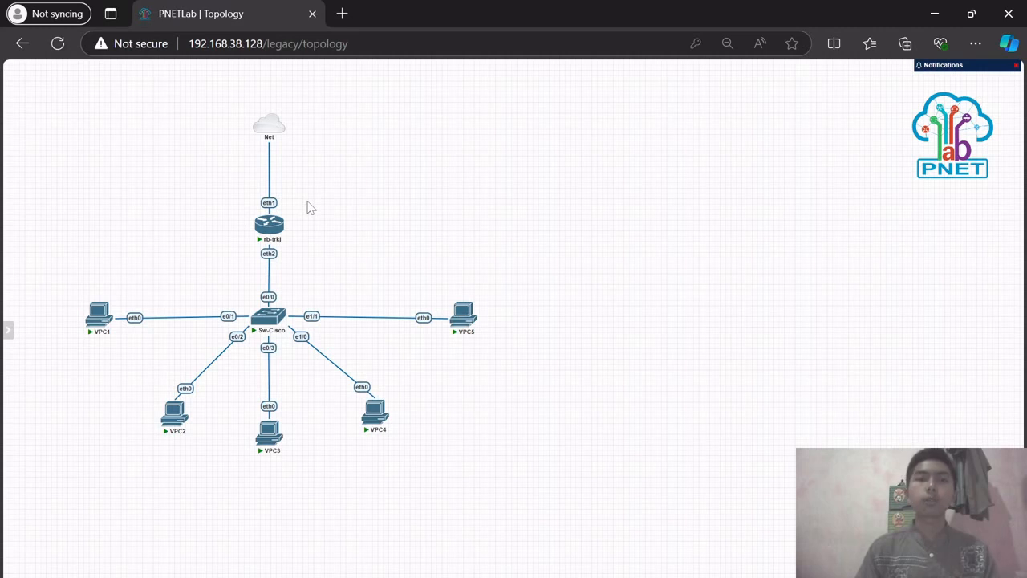
Step: Open the console of the rb-trkj router in the topology and bring up its command prompt
mouse_move(265, 232)
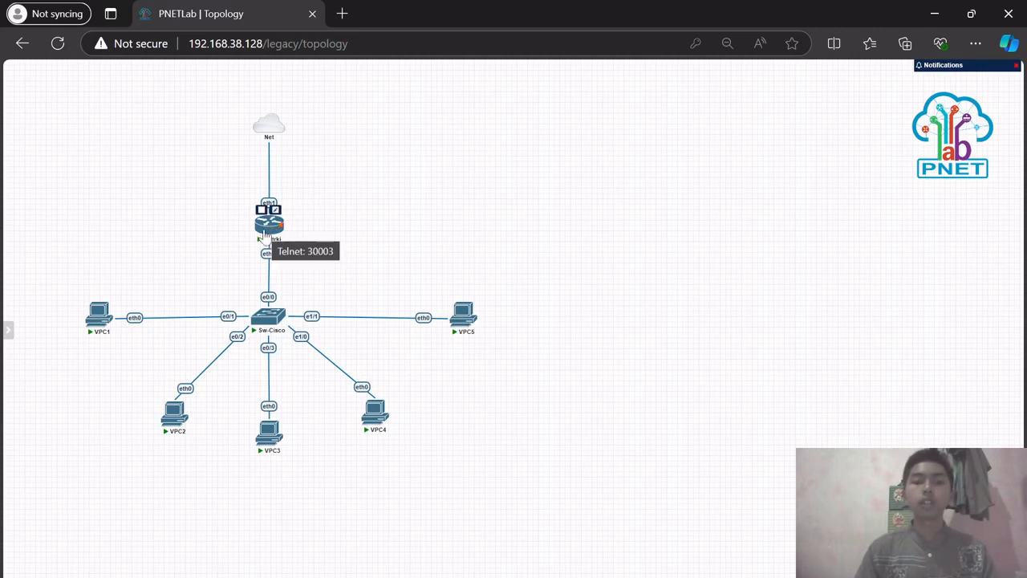
click(265, 231)
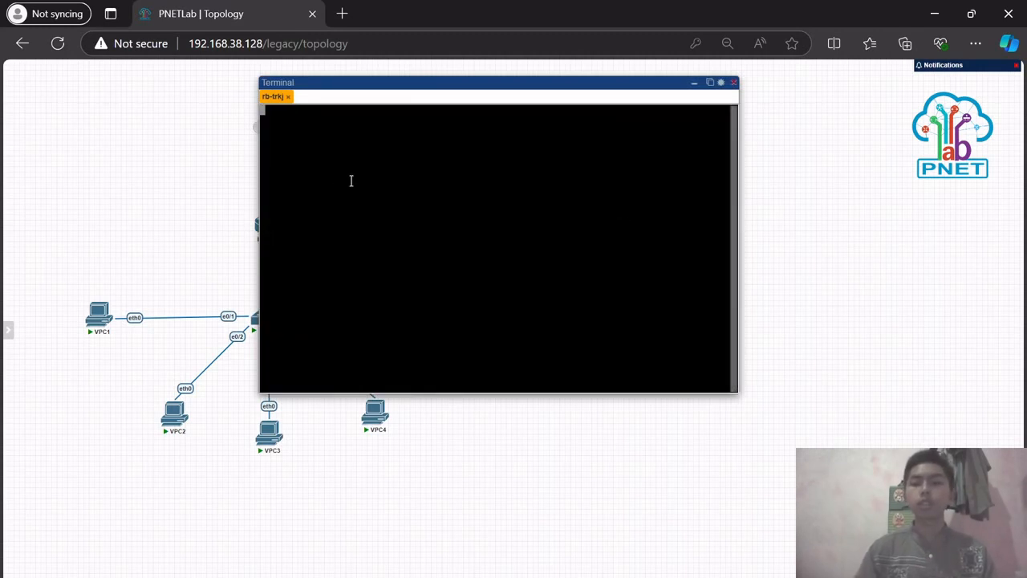
key(Return)
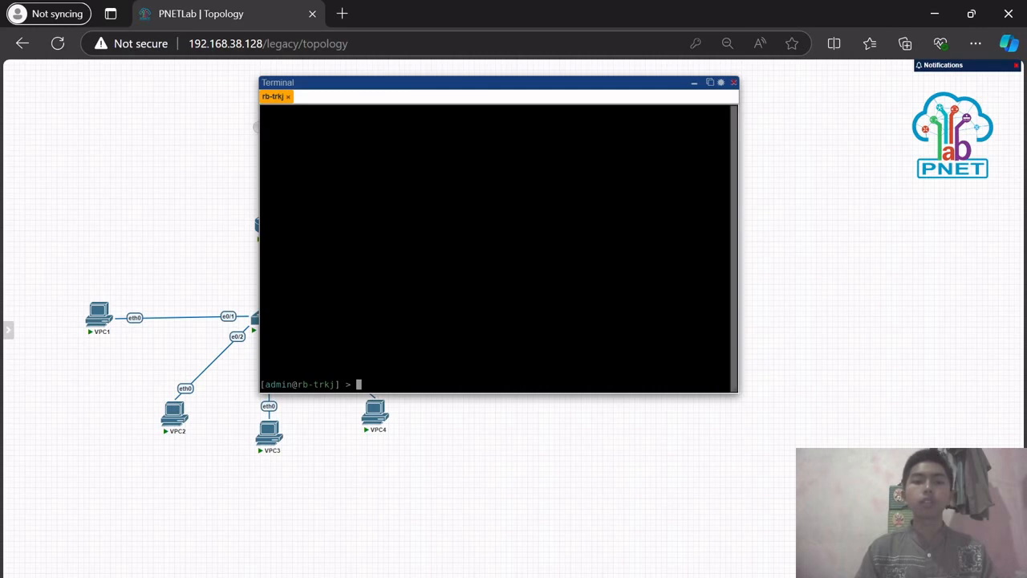
key(Return)
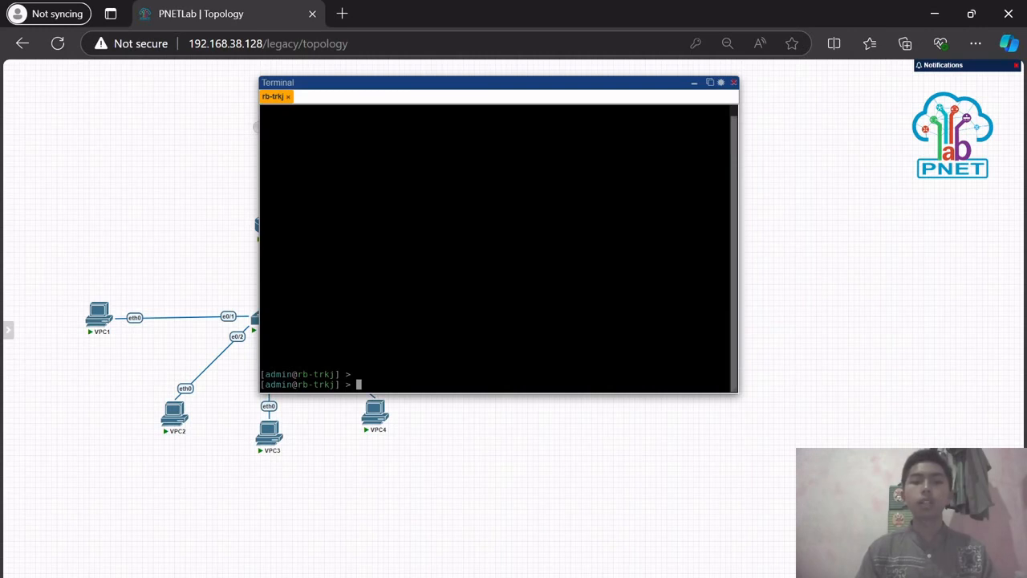
key(Return)
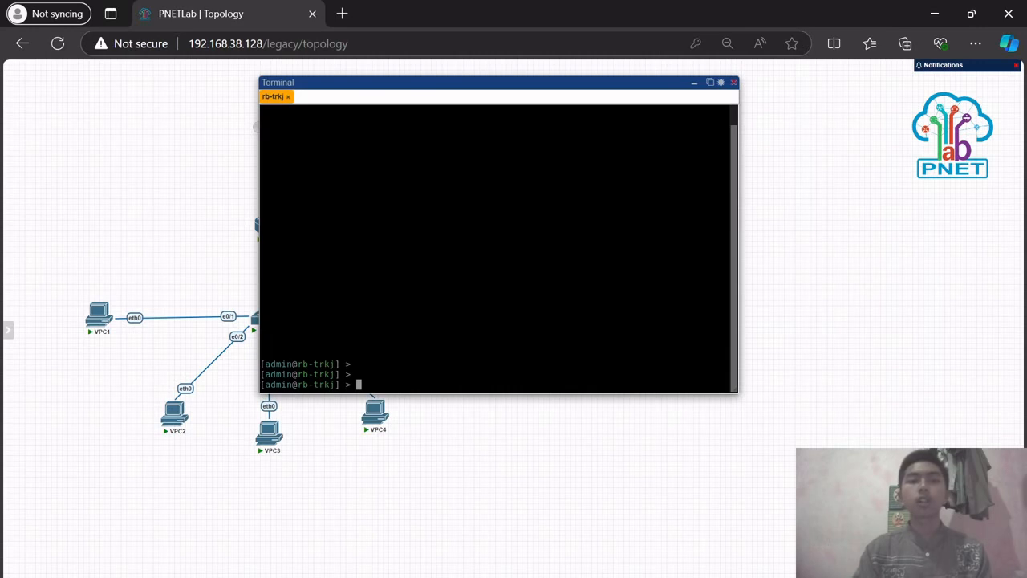
Step: List the IP addresses configured on the rb-trkj router with ip address print
click(695, 84)
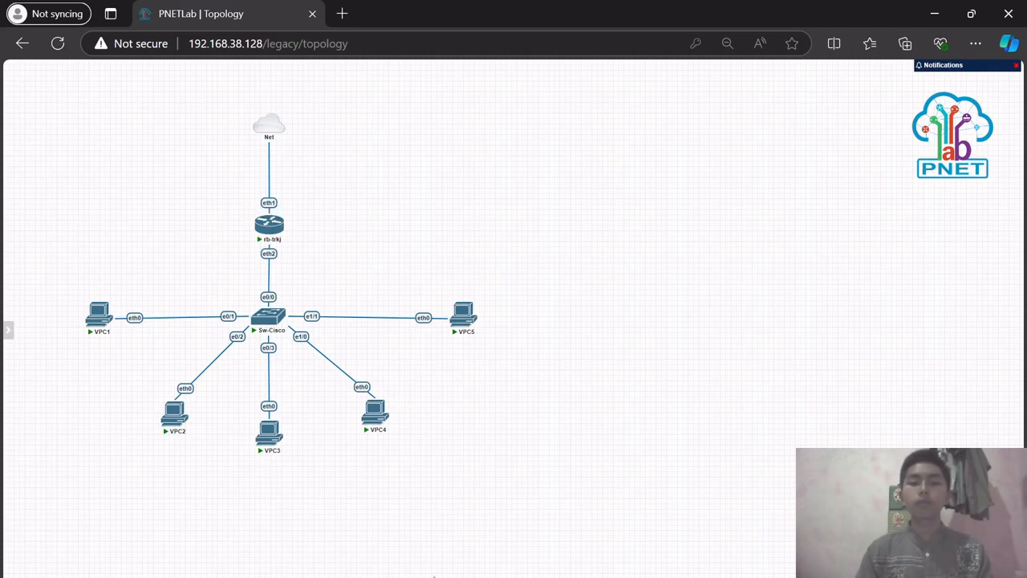
click(447, 577)
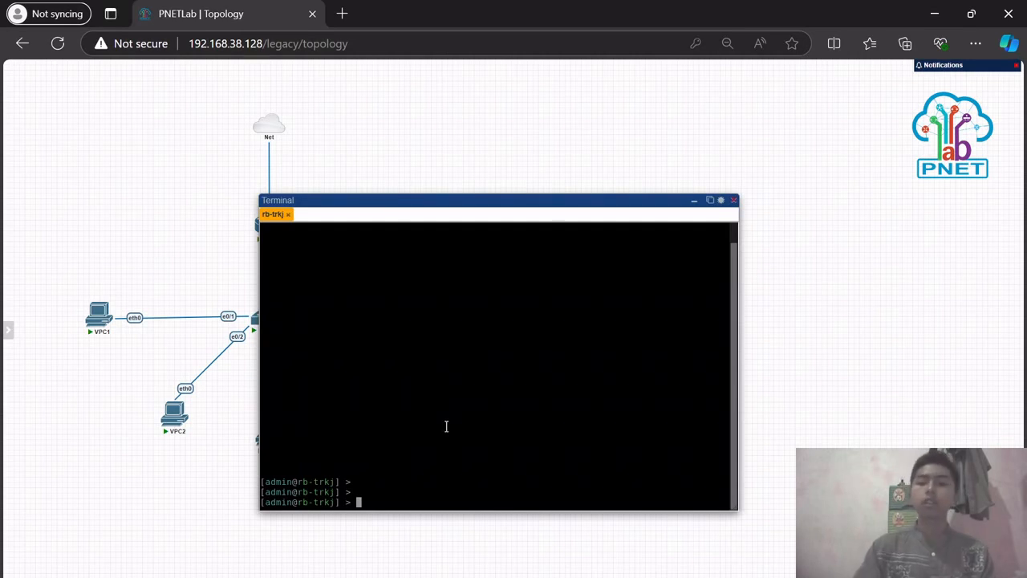
text(ip )
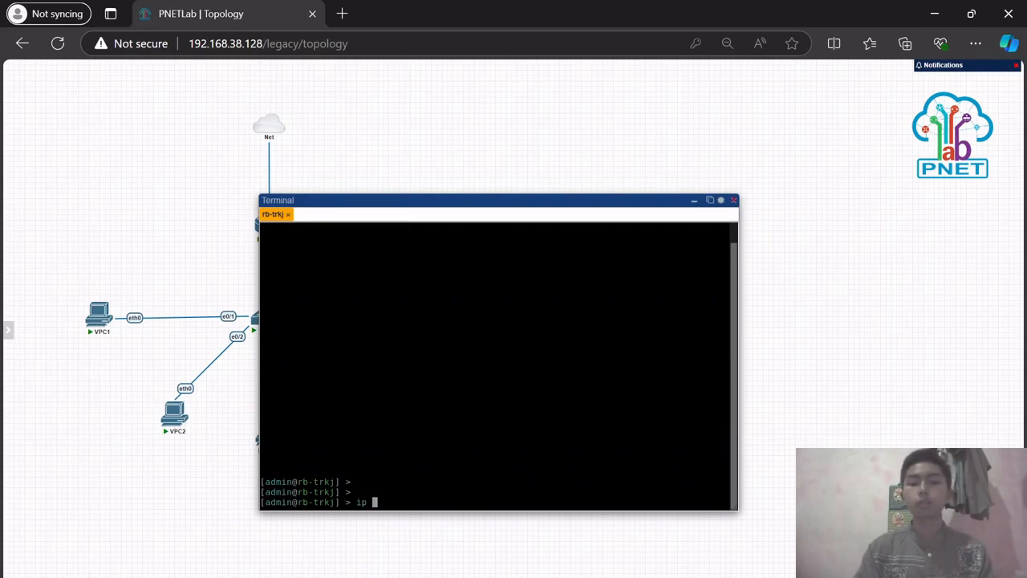
text(address p)
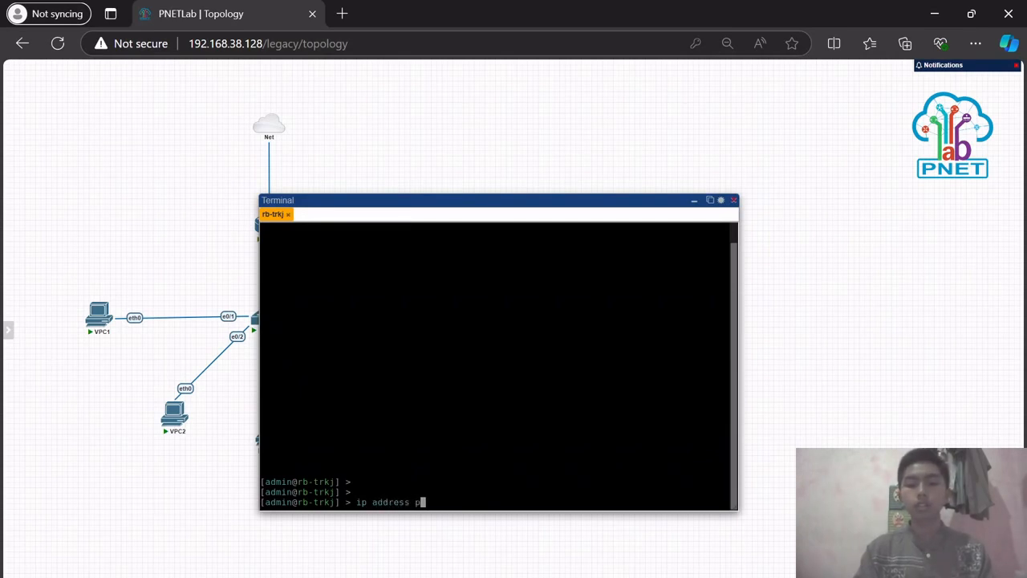
text(r)
text(int interval)
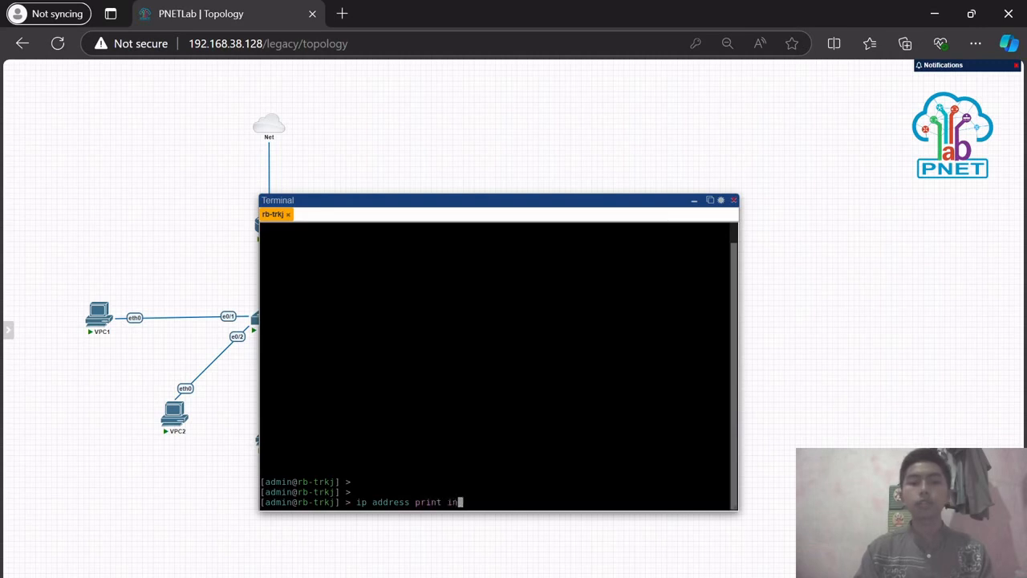
key(BackSpace)
key(BackSpace)
key(BackSpace)
key(BackSpace)
key(BackSpace)
key(BackSpace)
key(BackSpace)
key(BackSpace)
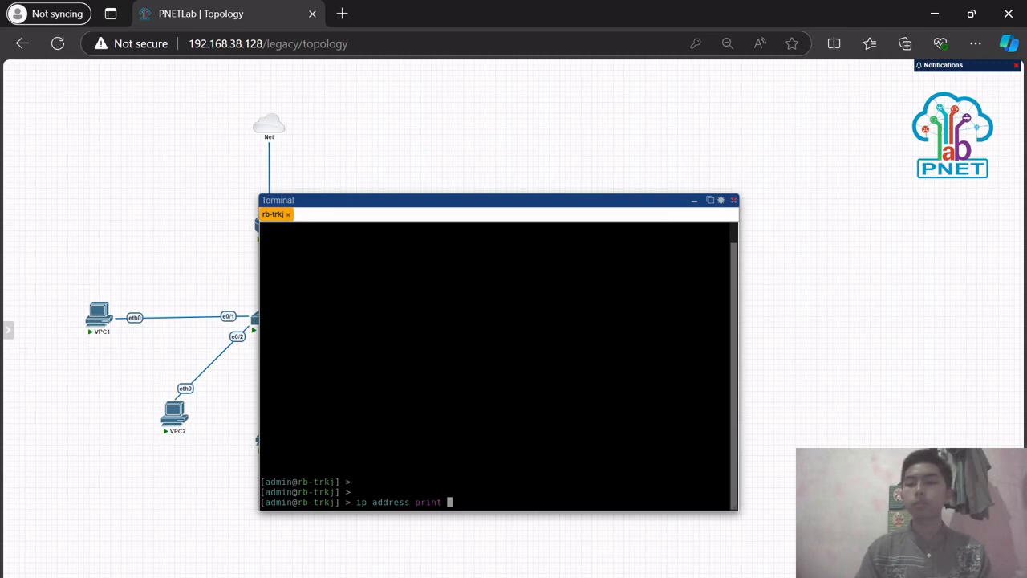
key(Return)
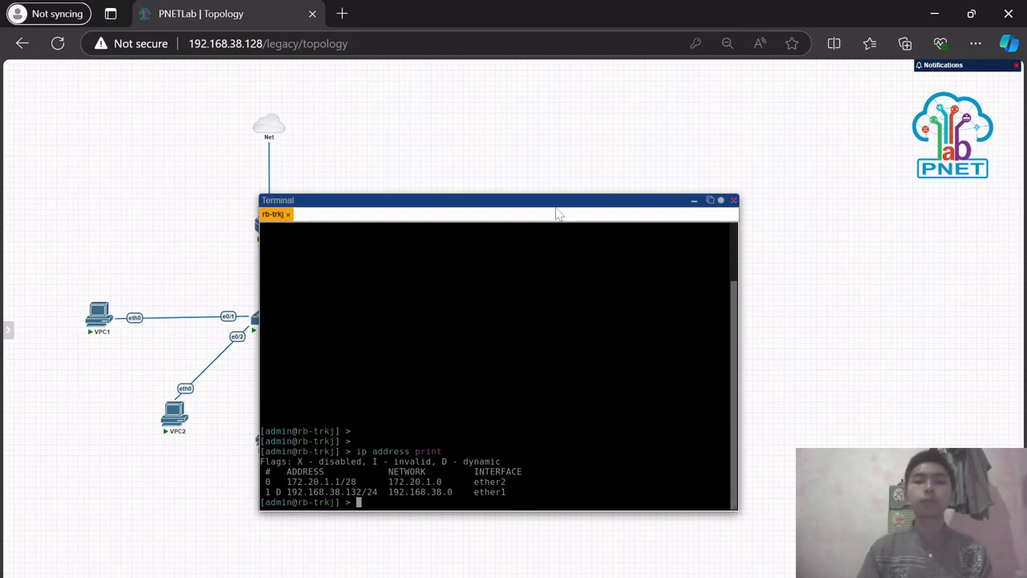
Step: Minimize the PNET-LAB virtual machine window and reposition the rb-trkj terminal beside the router and switch in the topology
drag(560, 201, 611, 171)
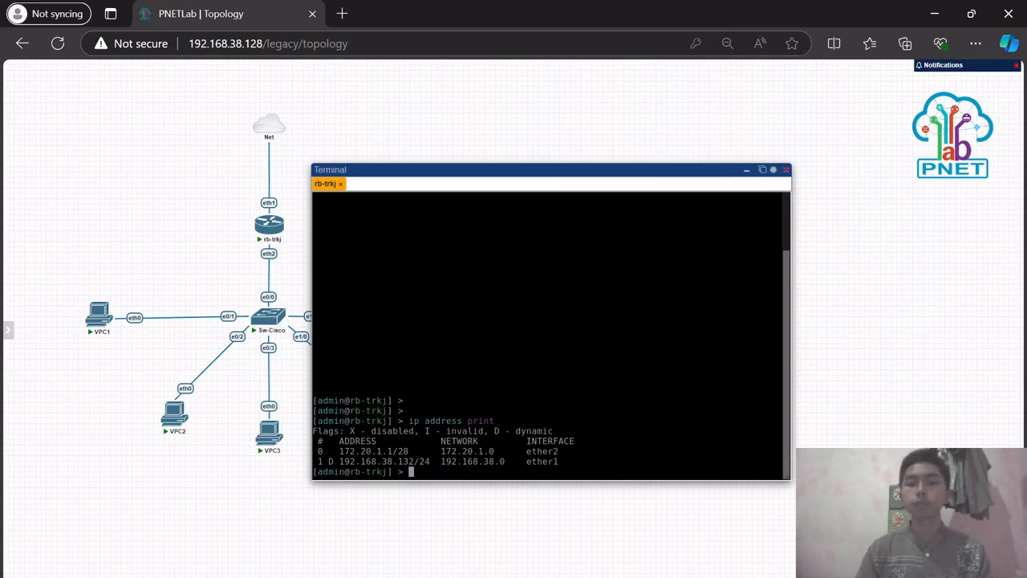
key(alt+Tab)
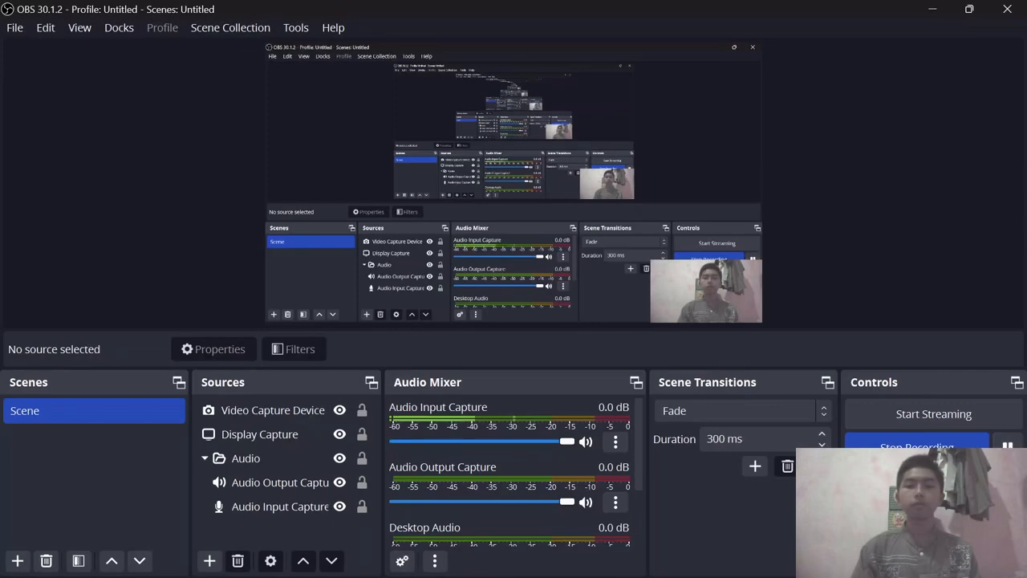
key(alt+Tab)
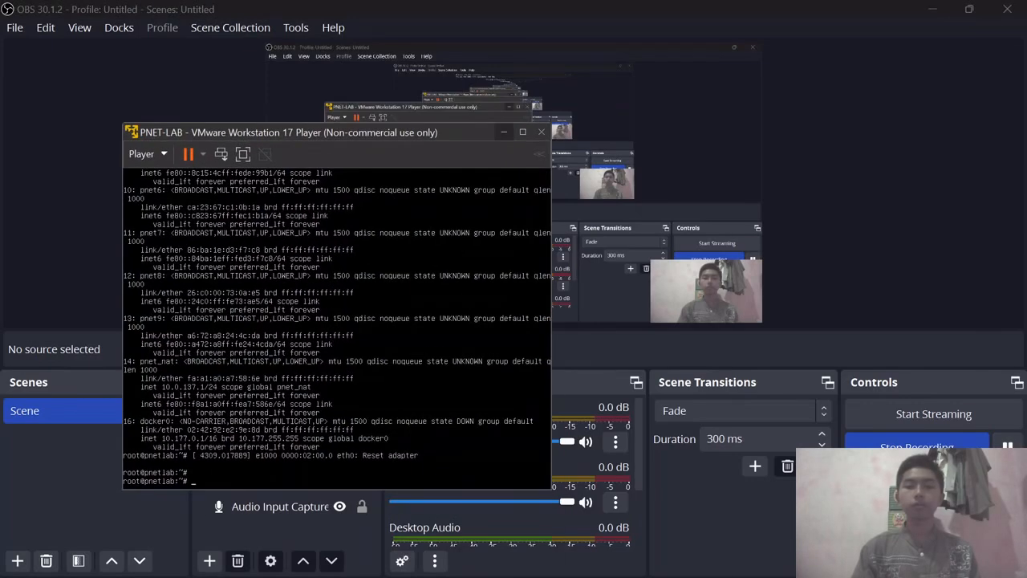
click(503, 131)
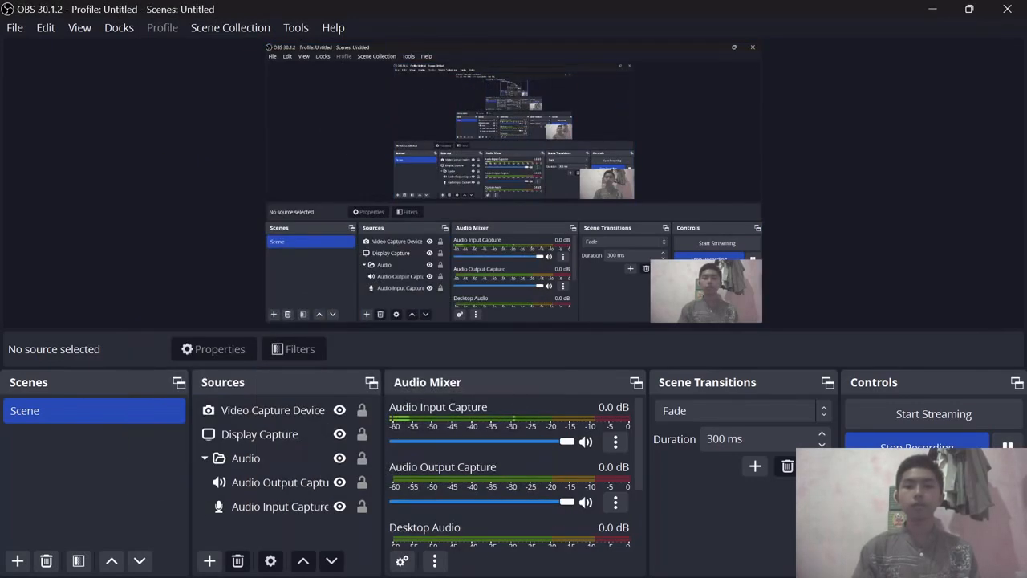
key(alt+Tab)
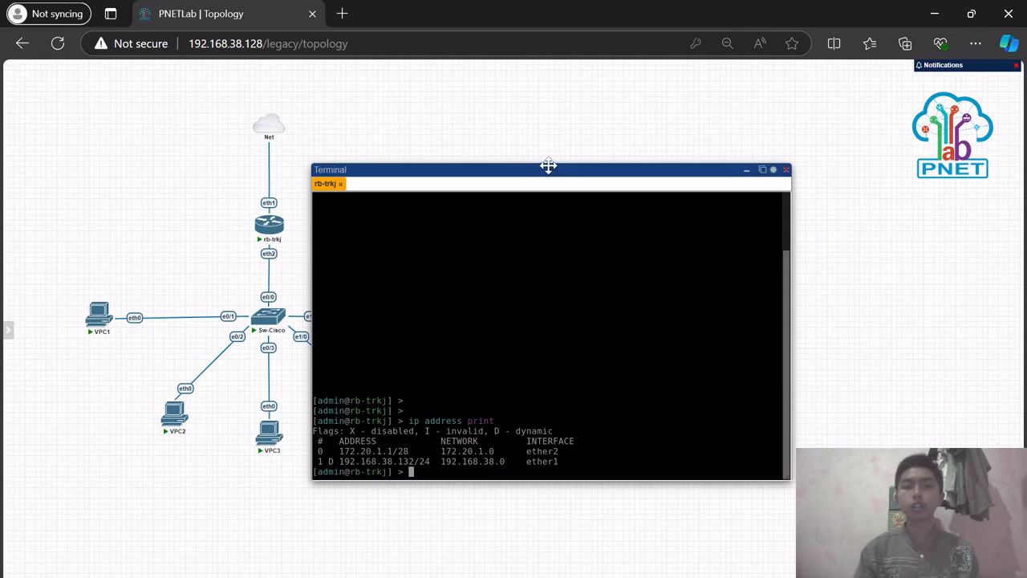
drag(546, 167, 546, 120)
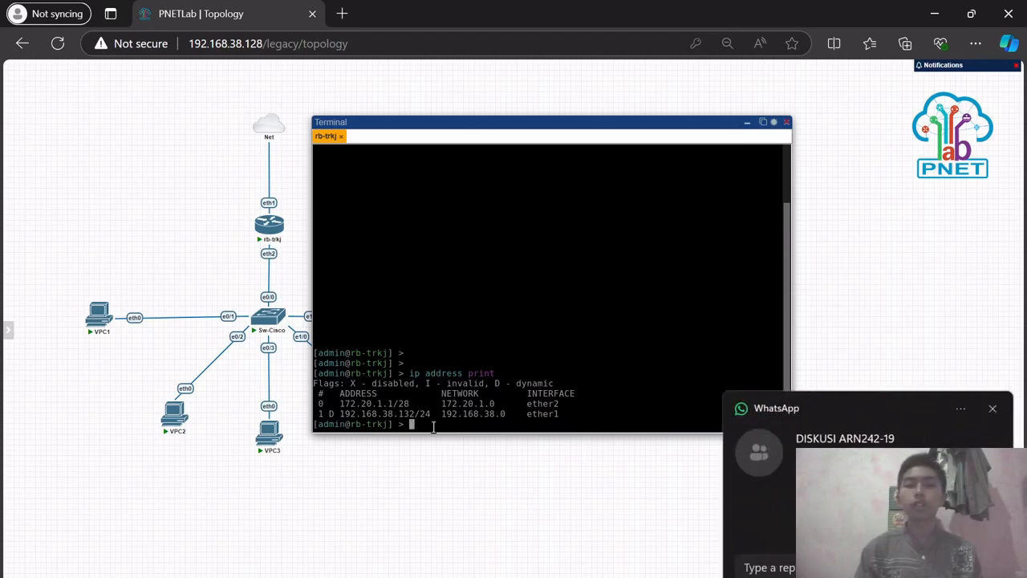
click(993, 409)
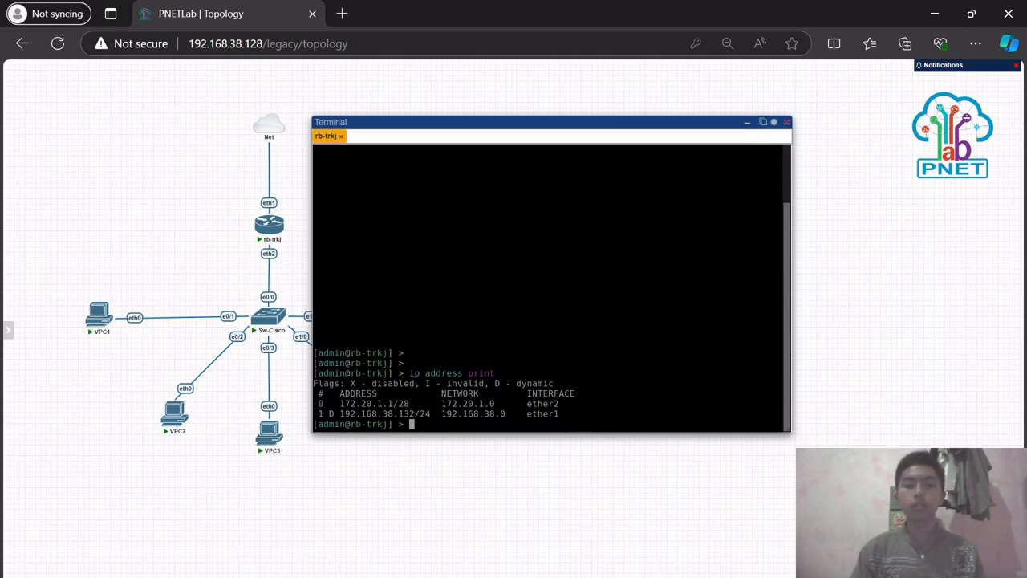
key(super)
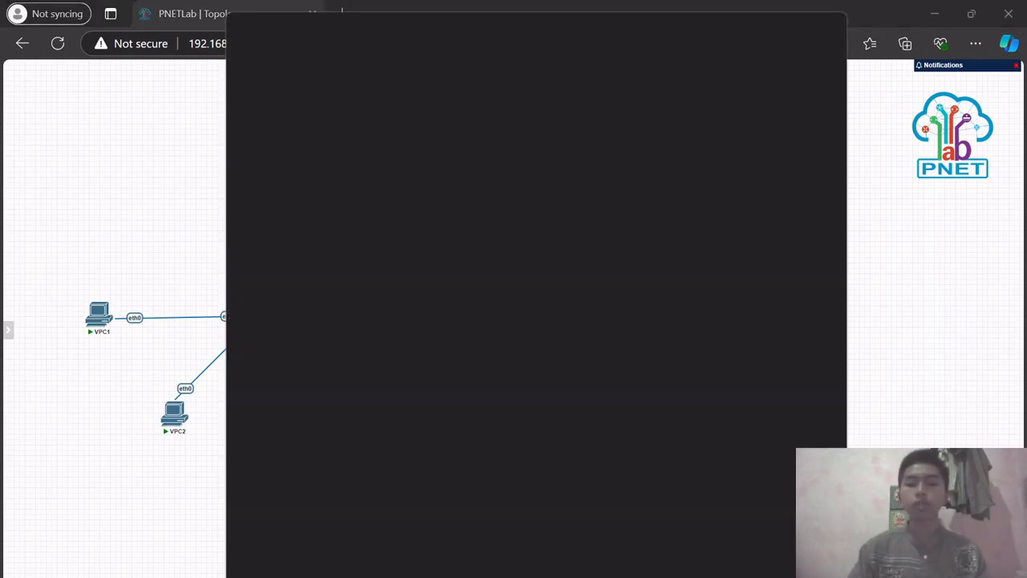
text(cmd)
key(Escape)
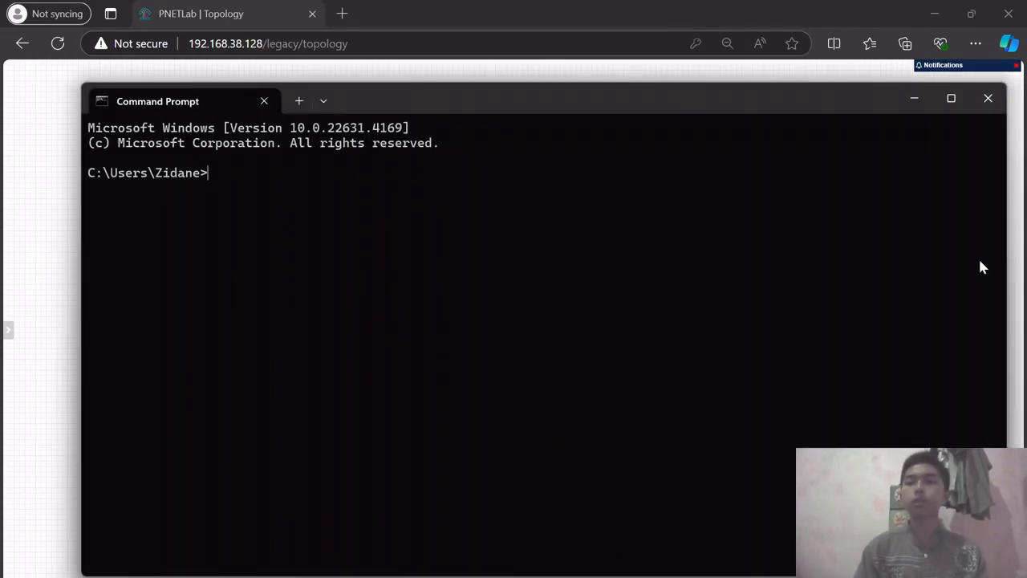
click(983, 95)
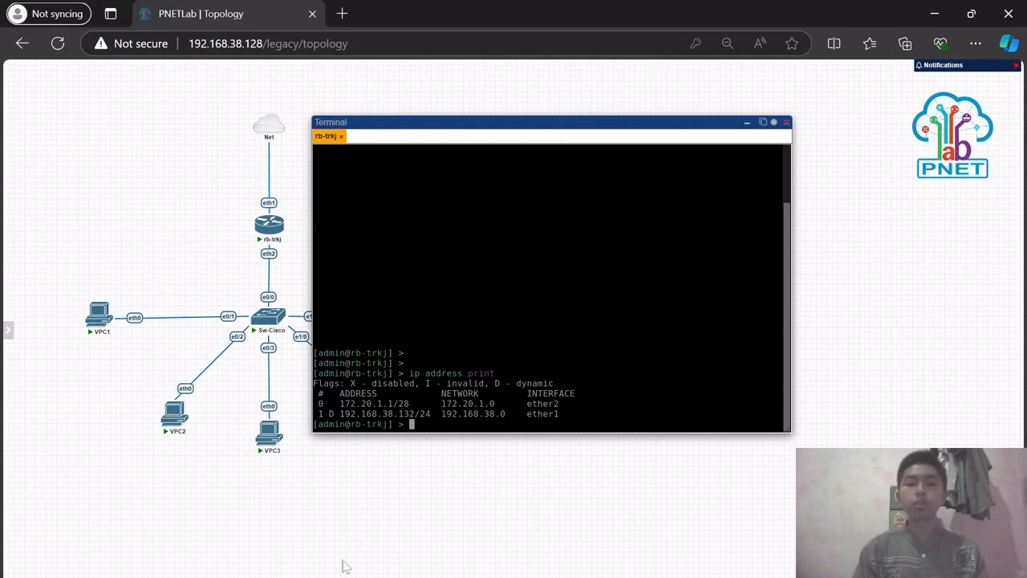
Step: Open a Windows Command Prompt as administrator and place its window over the topology page
key(super)
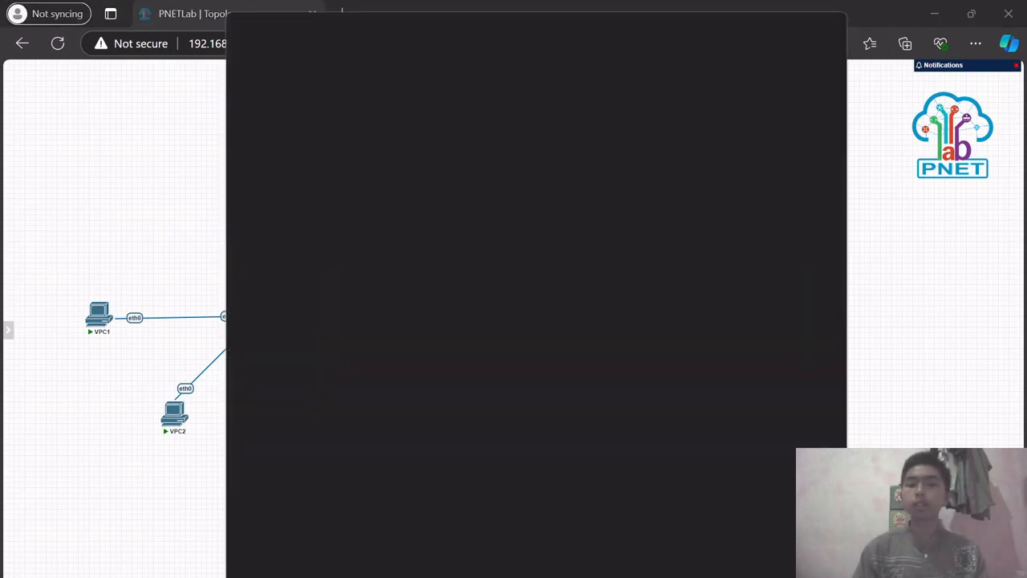
text(cmd)
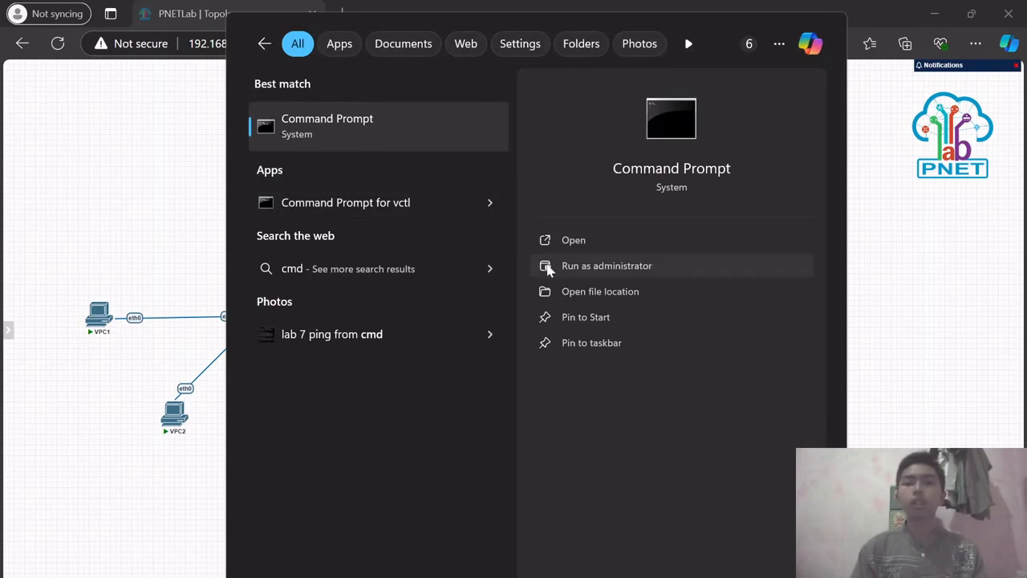
click(549, 271)
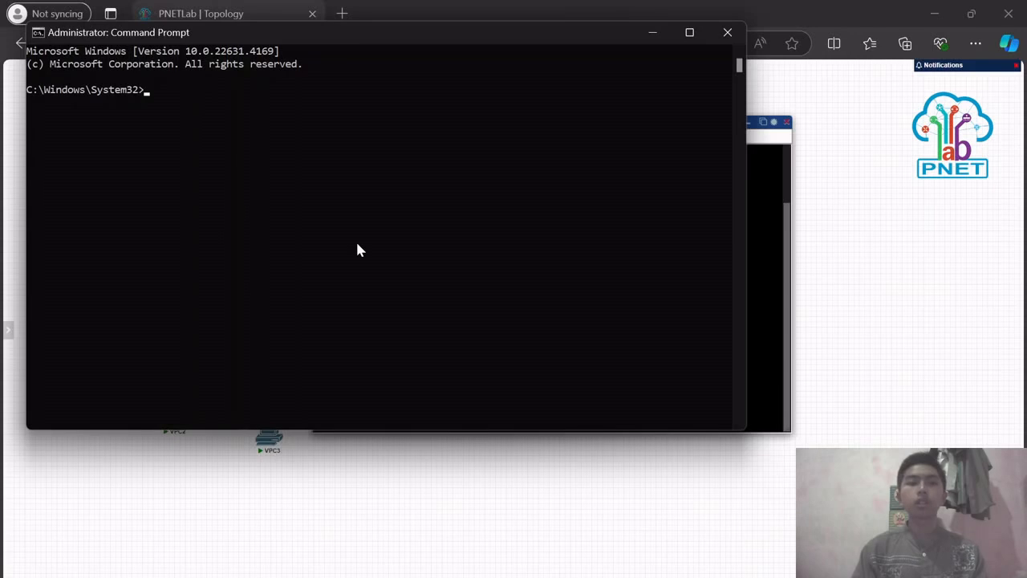
drag(487, 46, 666, 167)
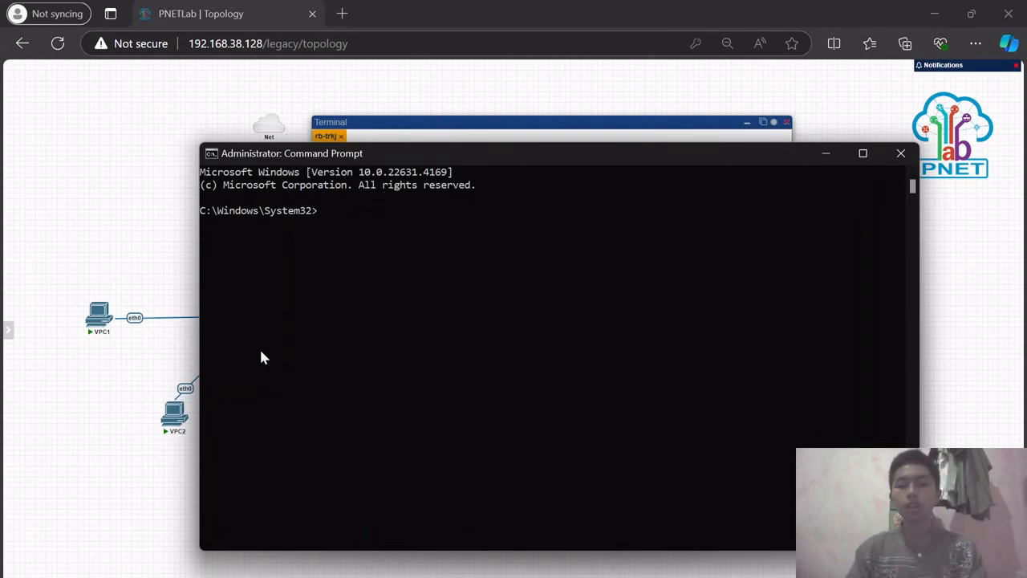
Step: Compose an ip route command for network 192.168.38.0 with mask 255.255.255.0, checking the network address in the rb-trkj terminal
text(ip)
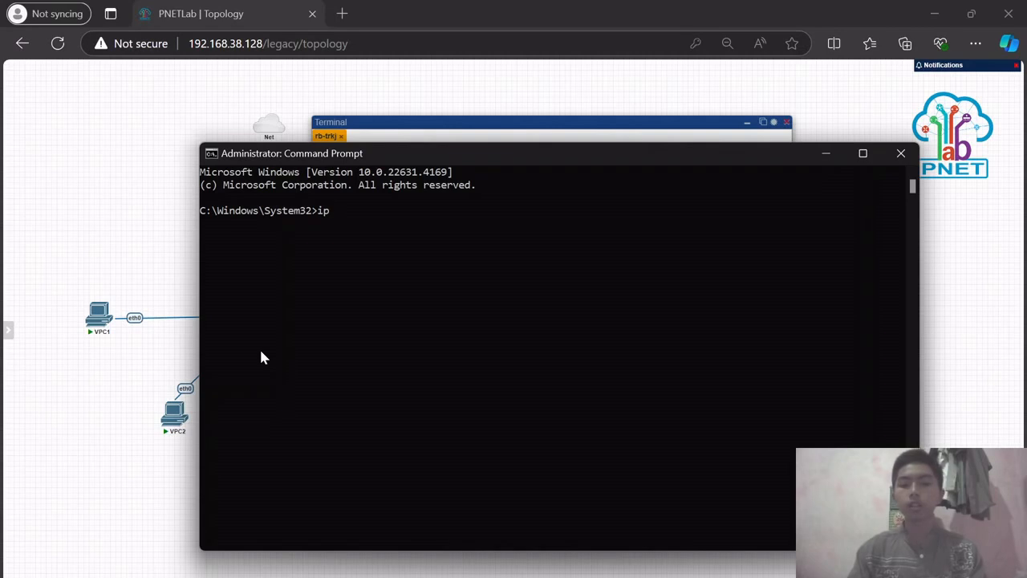
text( route)
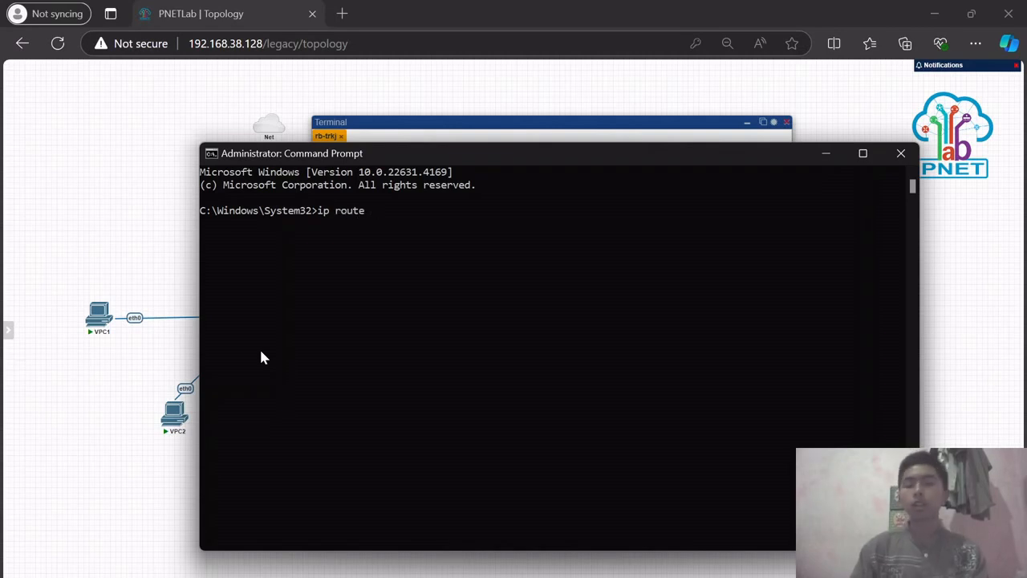
click(826, 153)
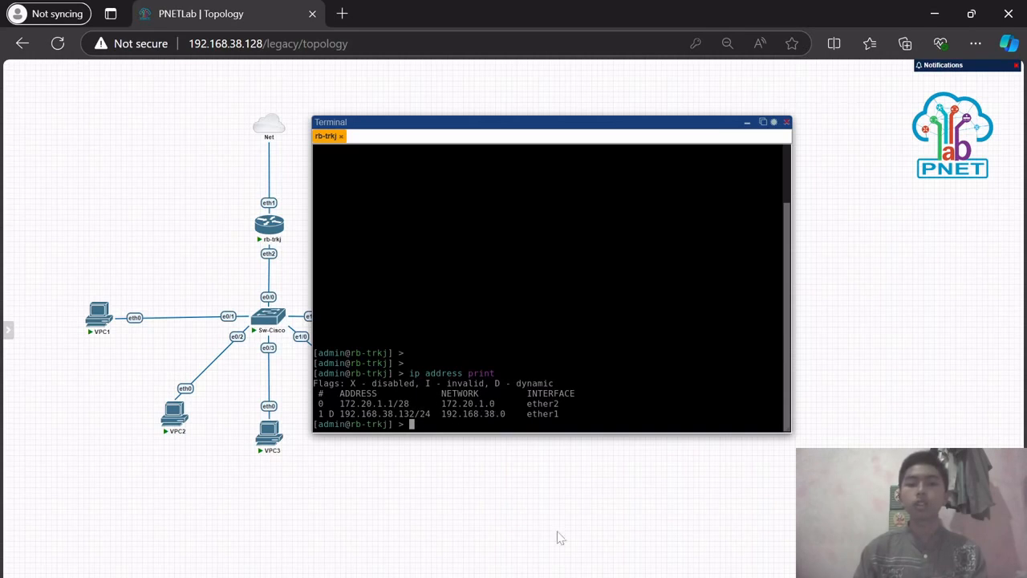
click(631, 576)
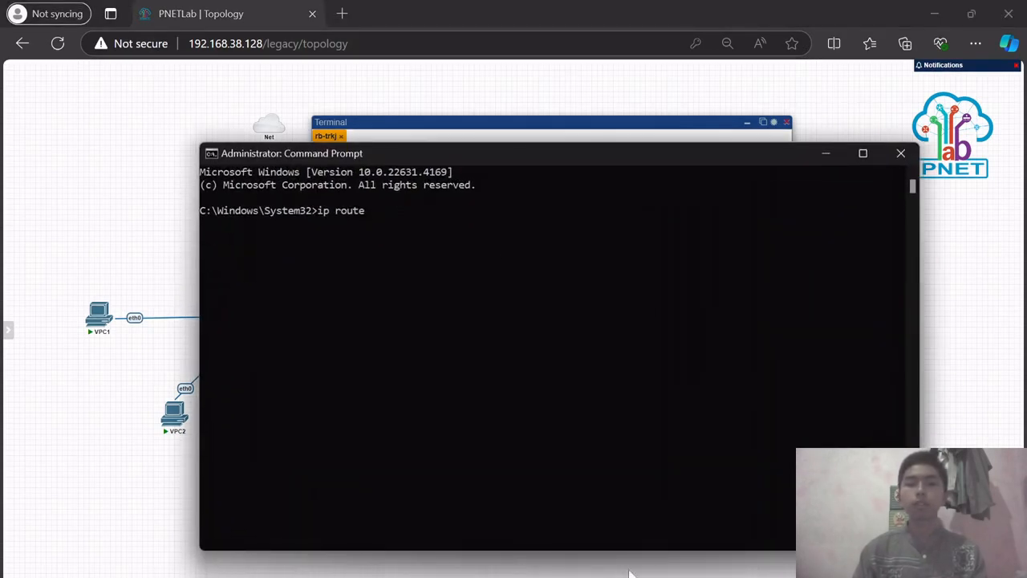
text(192.)
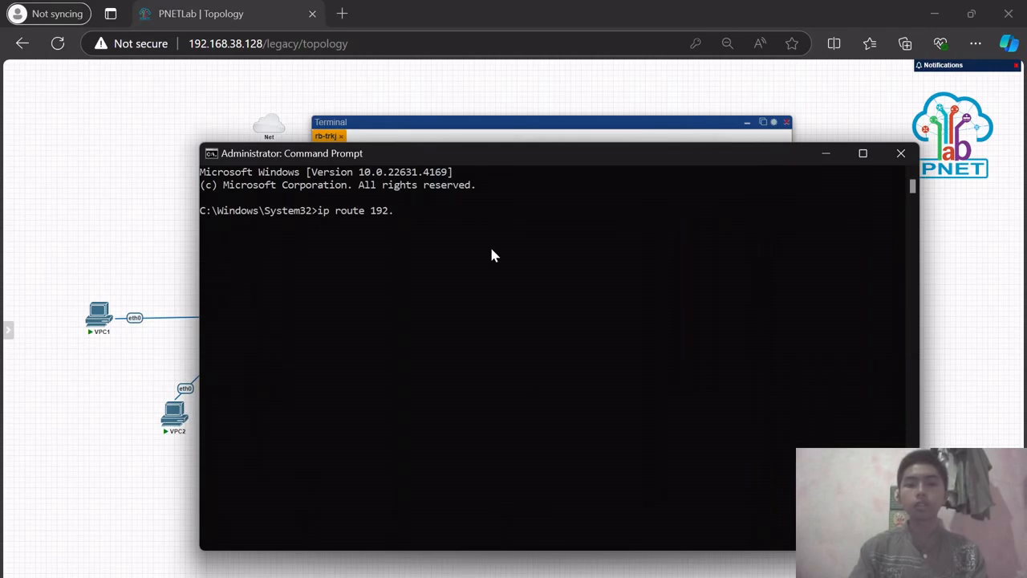
text(168.3)
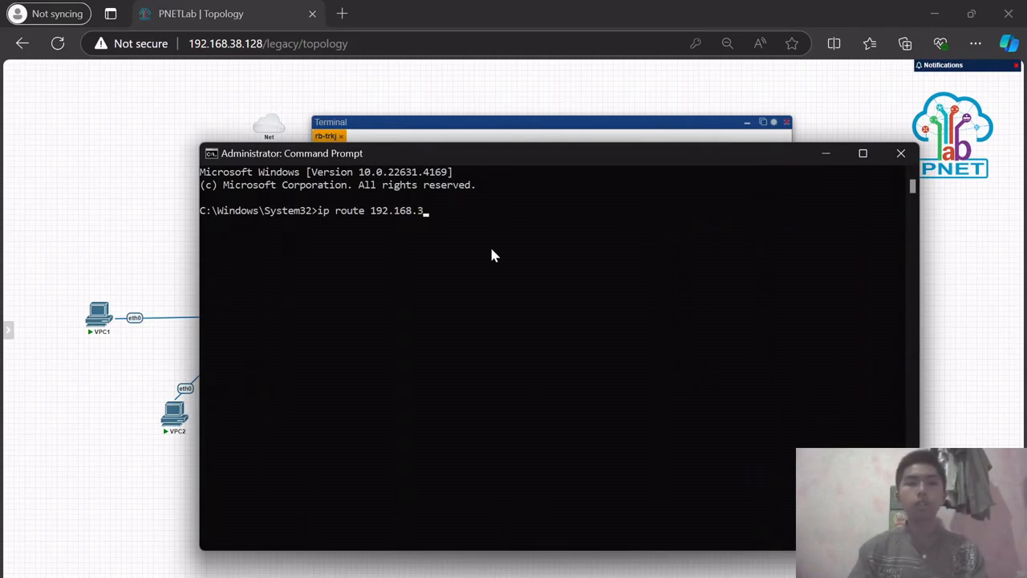
text(8.0 mask )
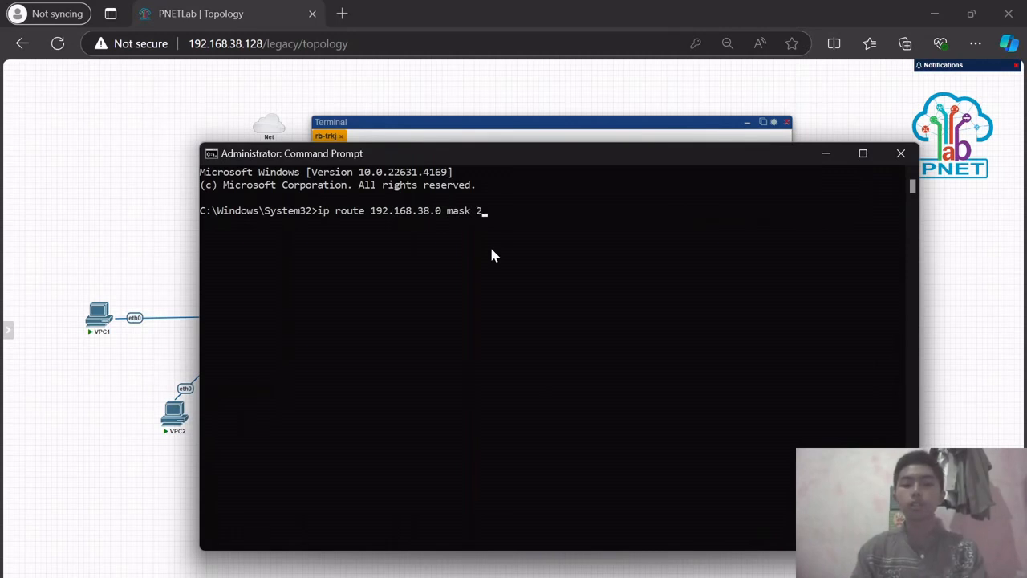
text(255.255.255.0)
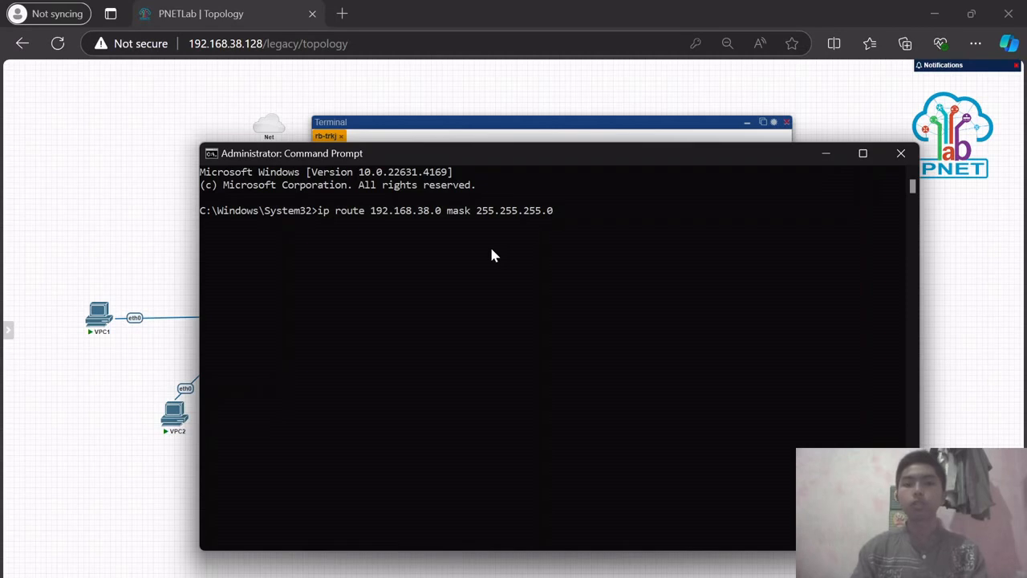
Step: Check the router's addresses again, complete the ip route command with 192.168.38.128, and try to run it
click(812, 155)
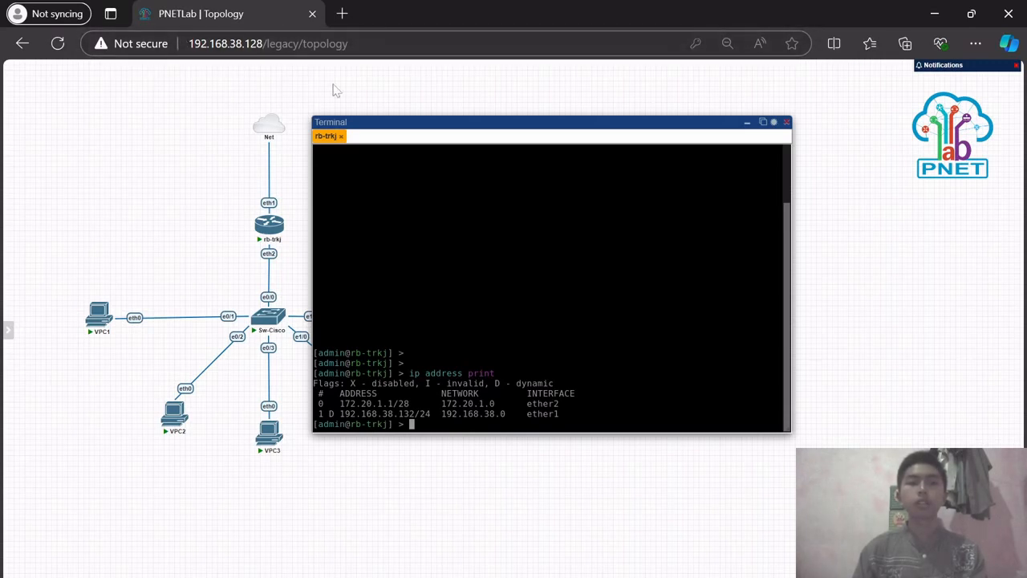
click(668, 575)
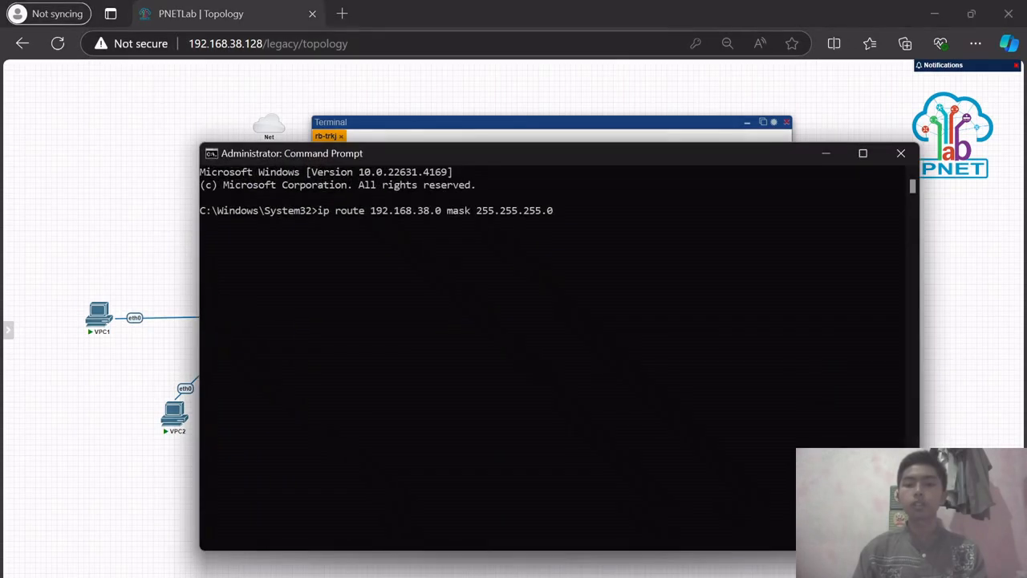
text(192.168)
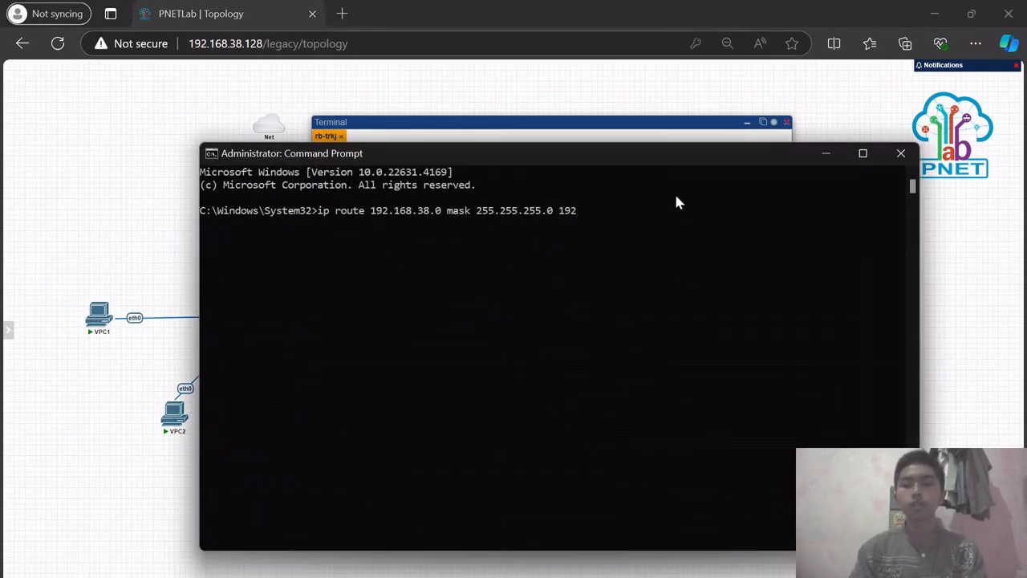
text(.3)
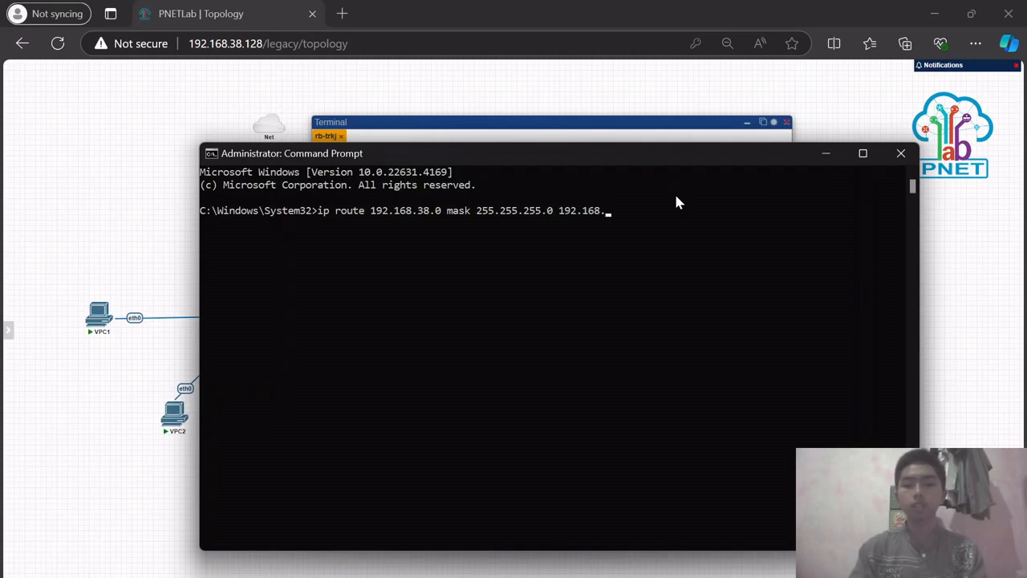
text(8.1)
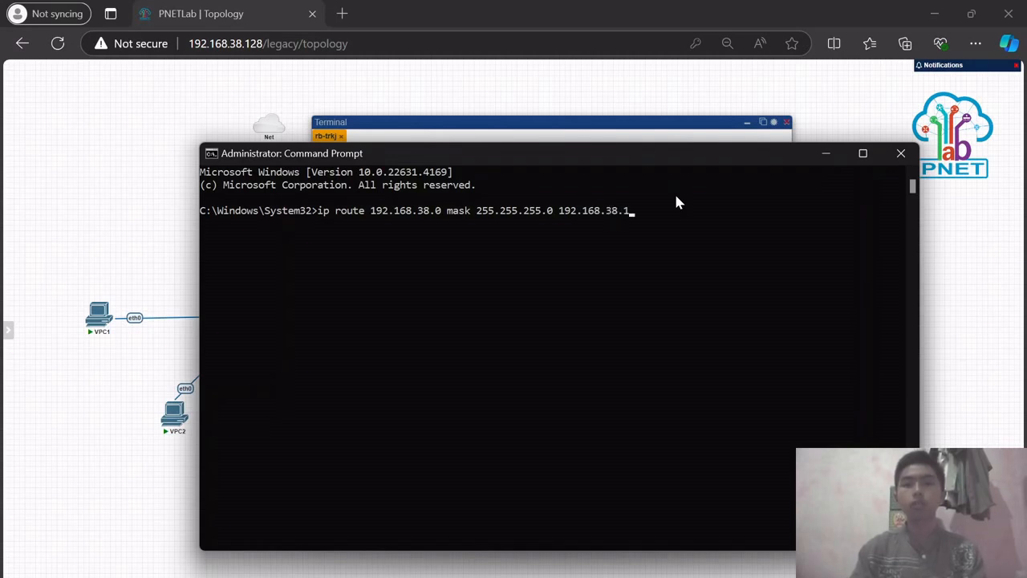
text(28)
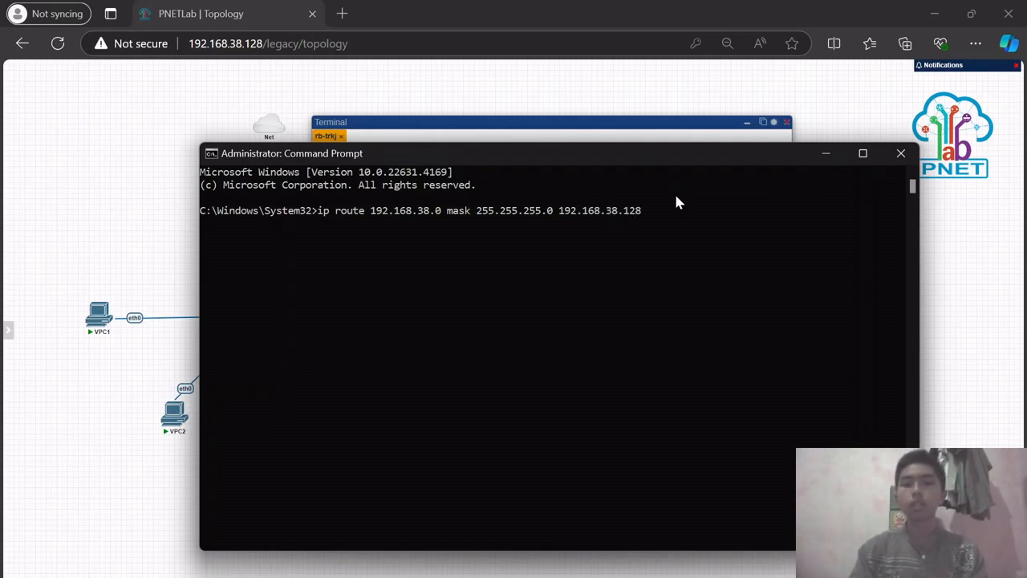
key(Return)
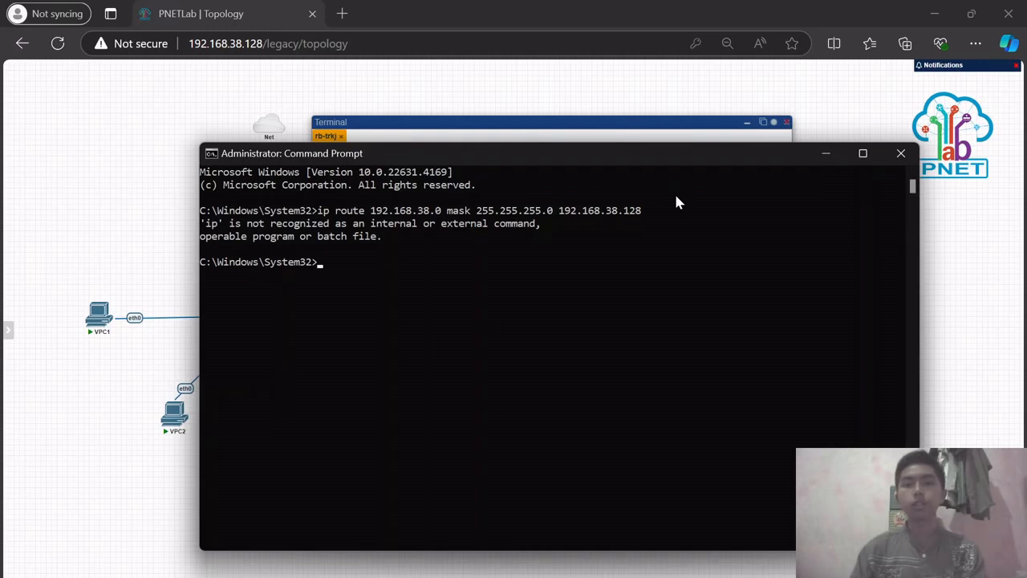
Step: Recall the previous ip route command, insert the word gateway before 192.168.38.128, and try to run it
key(Up)
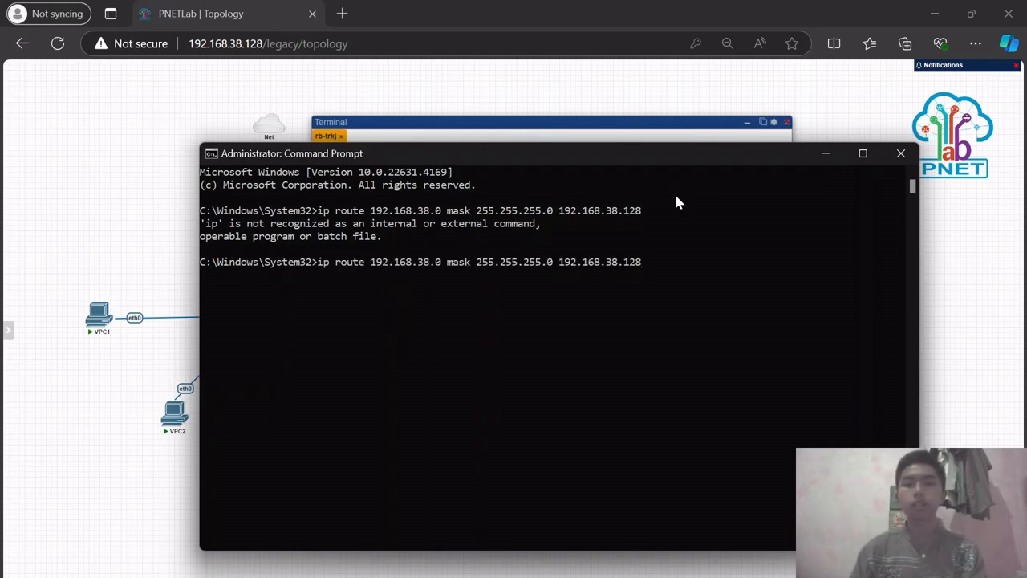
key(Left)
key(Left)
key(Left)
key(Left)
key(Left)
key(Left)
key(Left)
key(Left)
key(Left)
key(Left)
key(Left)
key(Left)
key(Left)
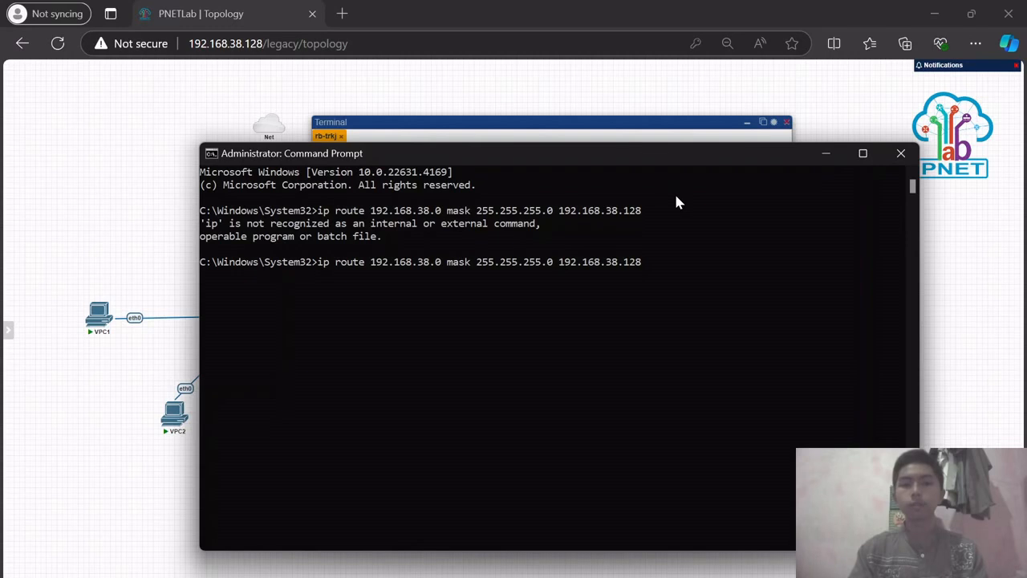
text(gatew)
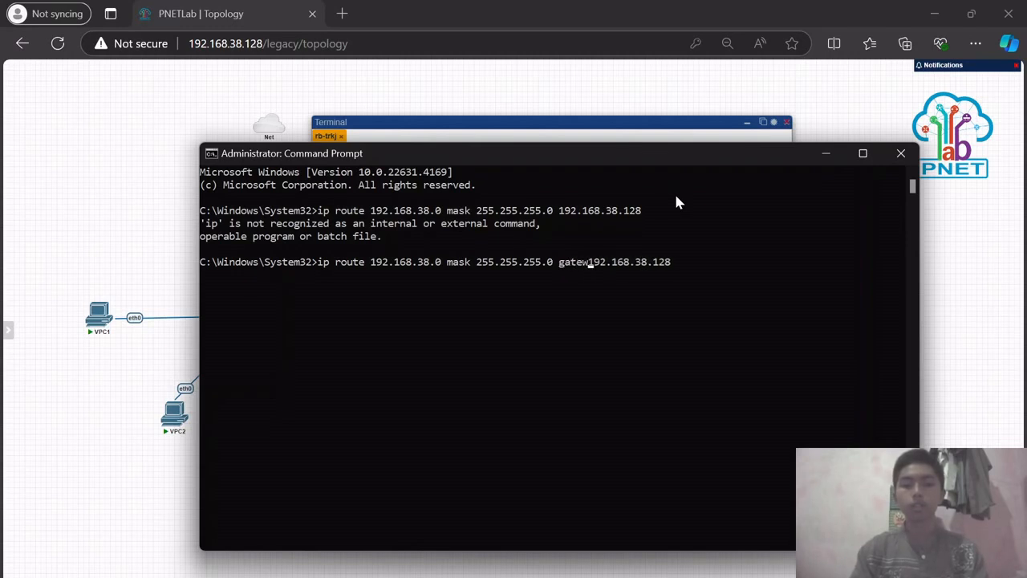
text(ay)
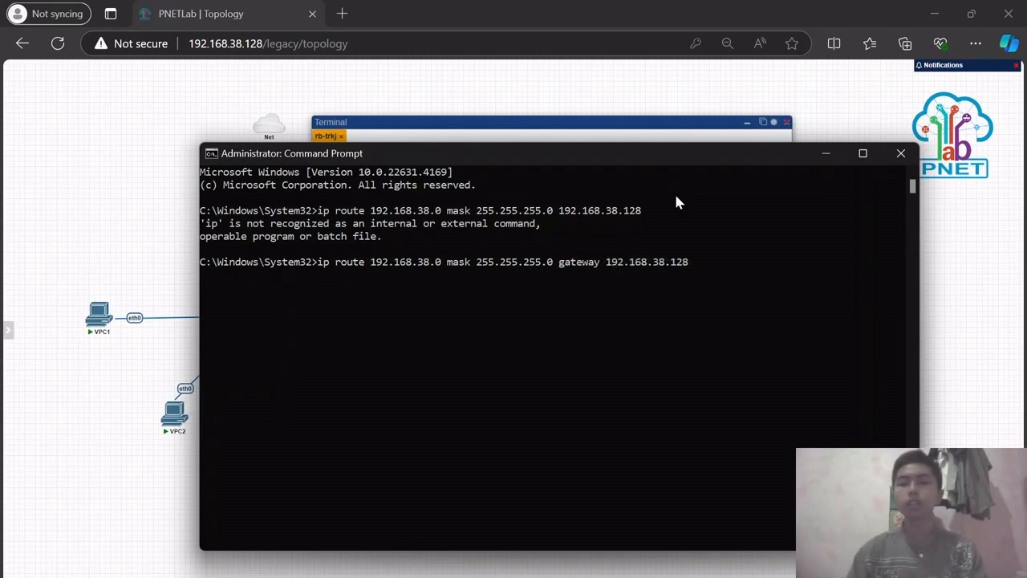
key(Return)
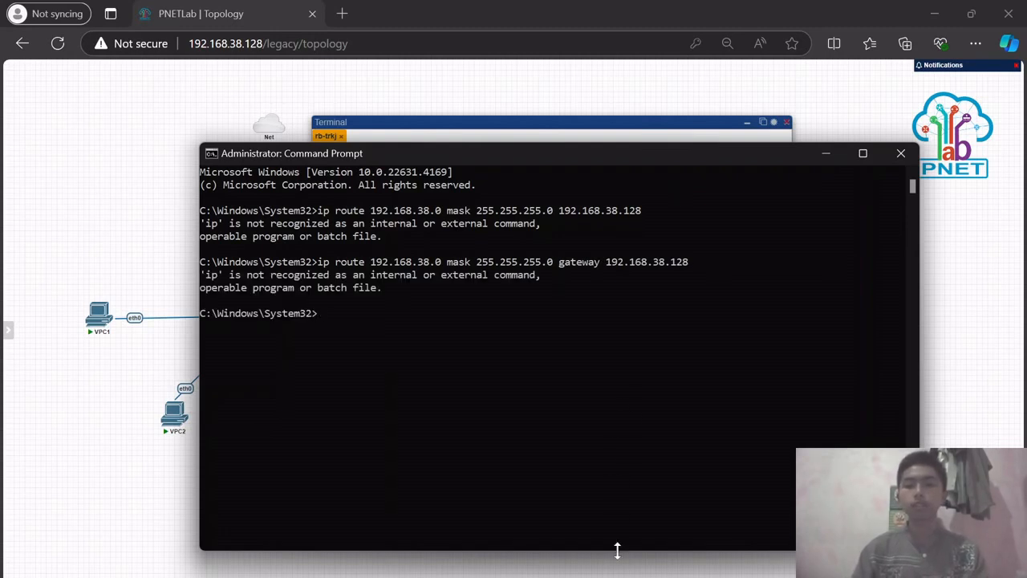
Step: Return to the topology page, dismiss the WhatsApp notification, and move the rb-trkj terminal slightly up and away from the router
key(alt+Tab)
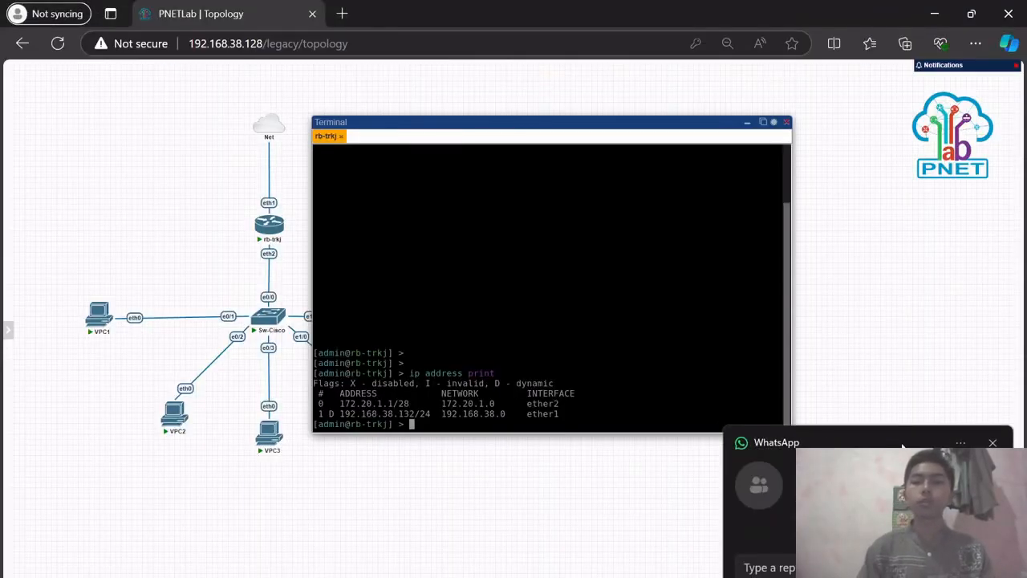
click(992, 443)
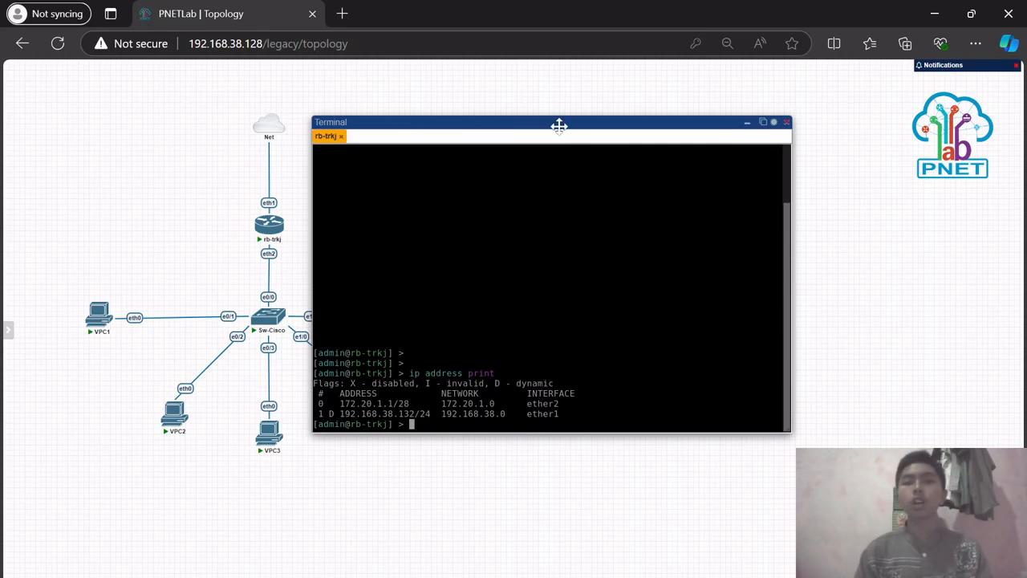
drag(560, 126, 570, 110)
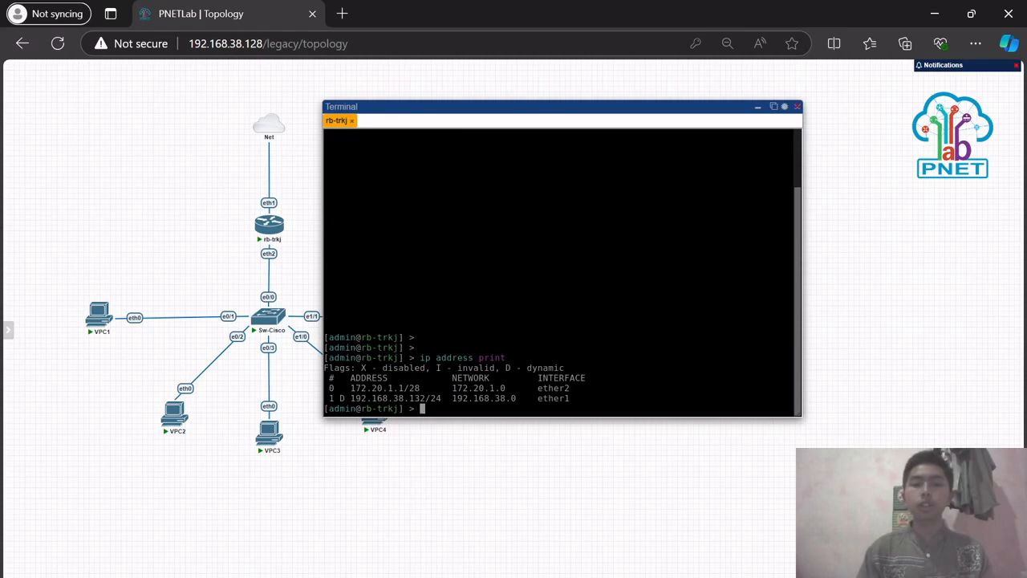
Step: Open a new Command Prompt as administrator and begin a route add command in it
key(super)
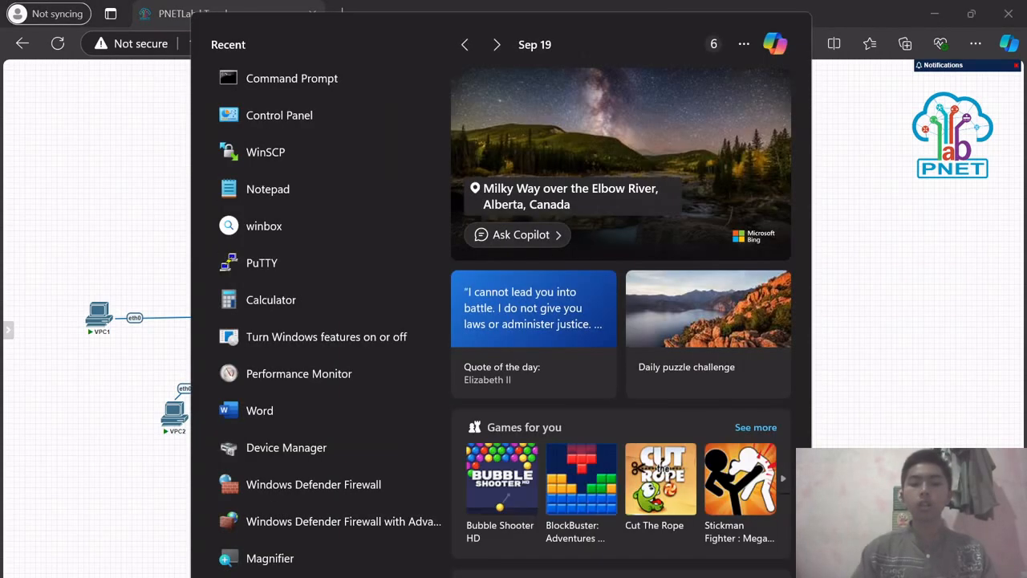
text(cmd)
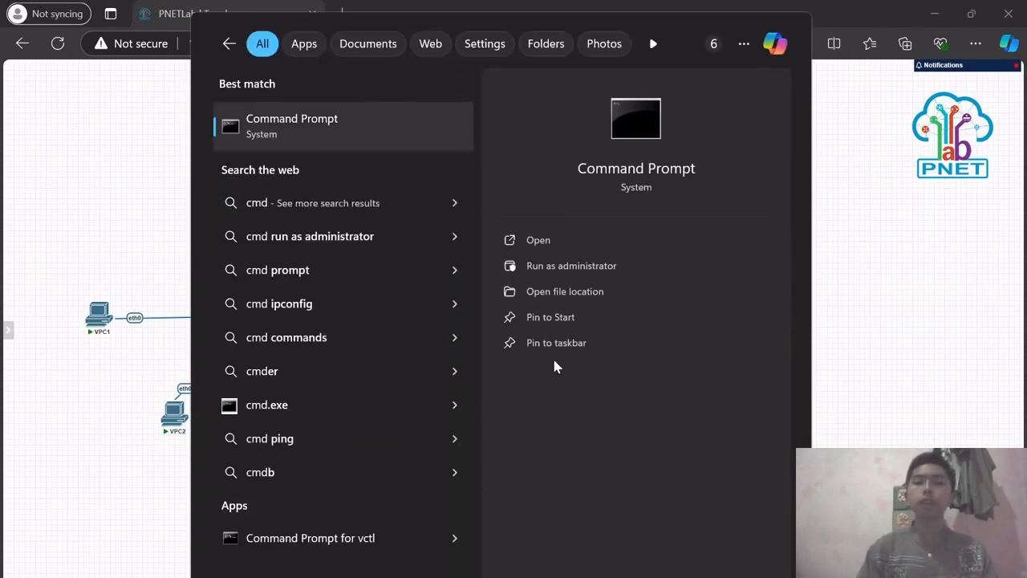
click(559, 267)
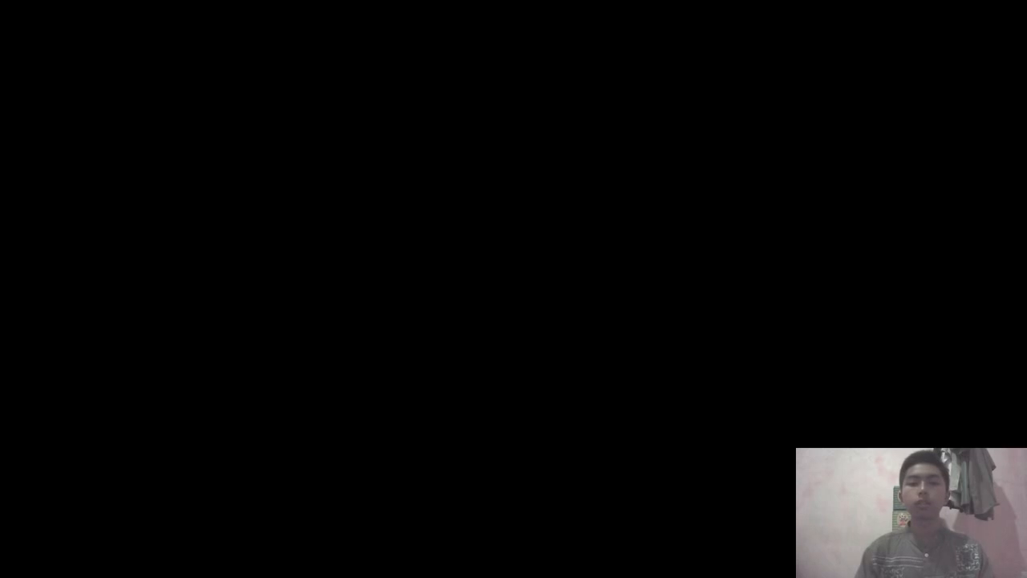
click(433, 427)
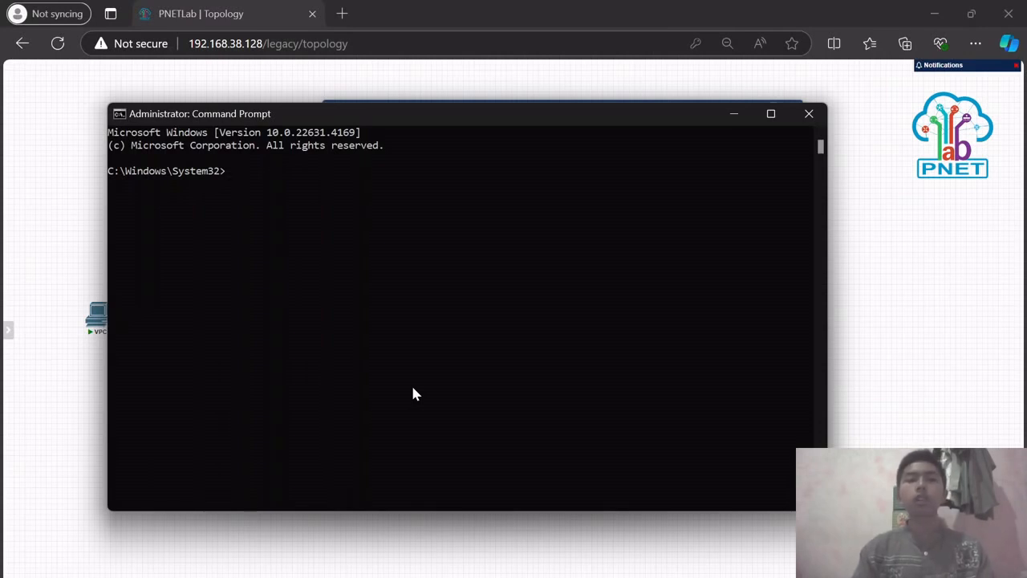
text(rou)
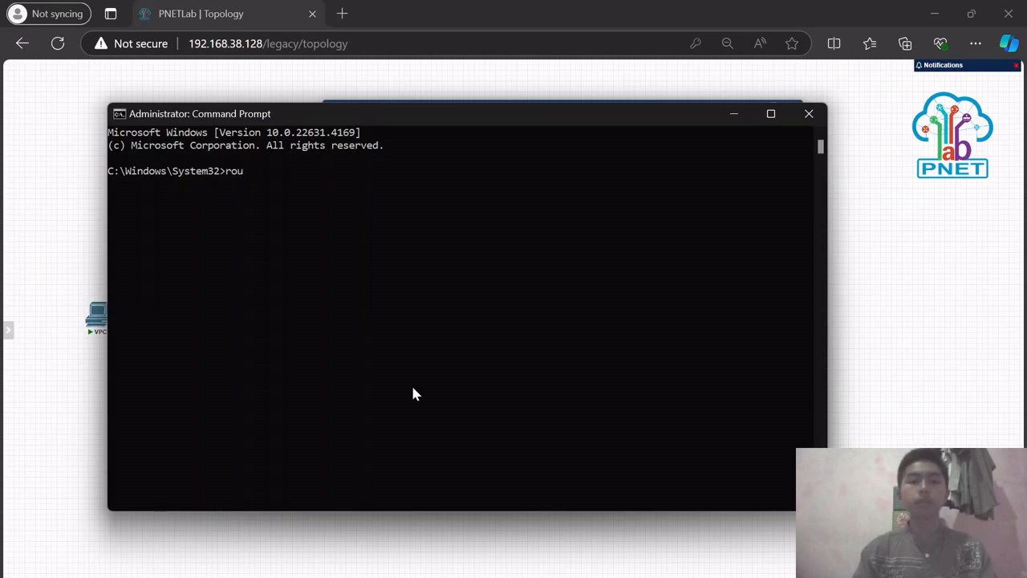
text(te add)
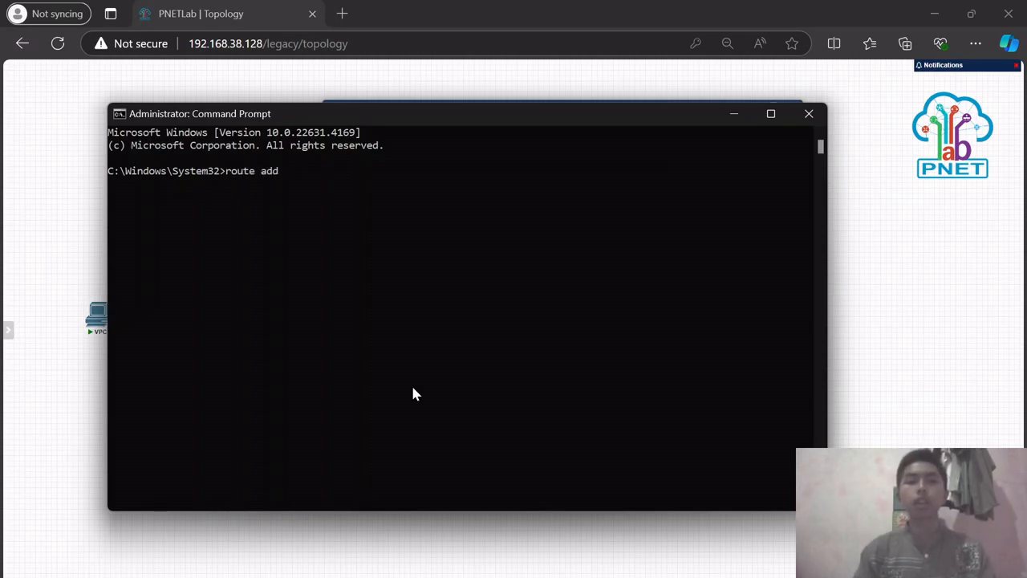
Step: Minimize the new Command Prompt and close the earlier one that holds the ip route attempts
click(732, 114)
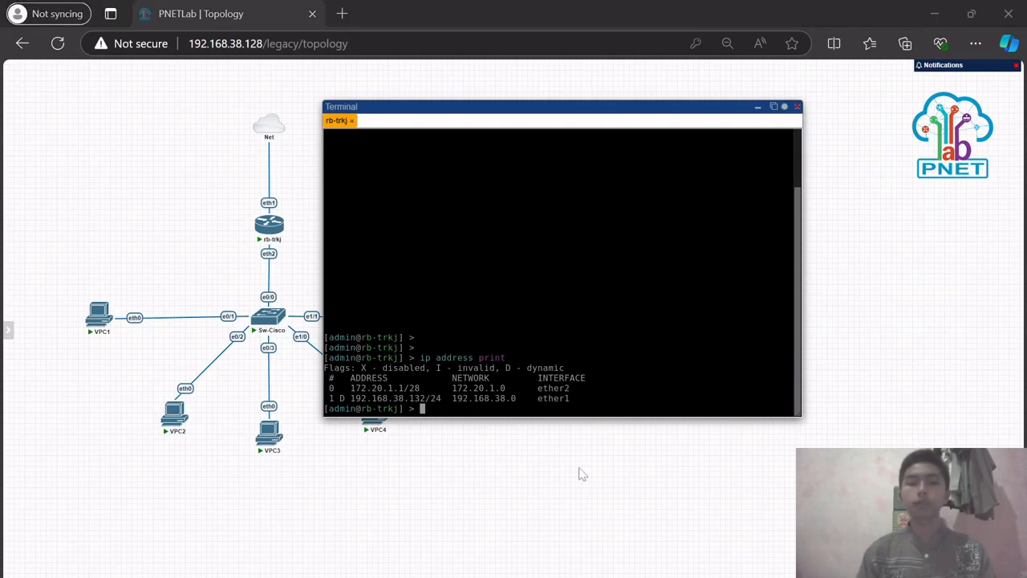
mouse_move(643, 572)
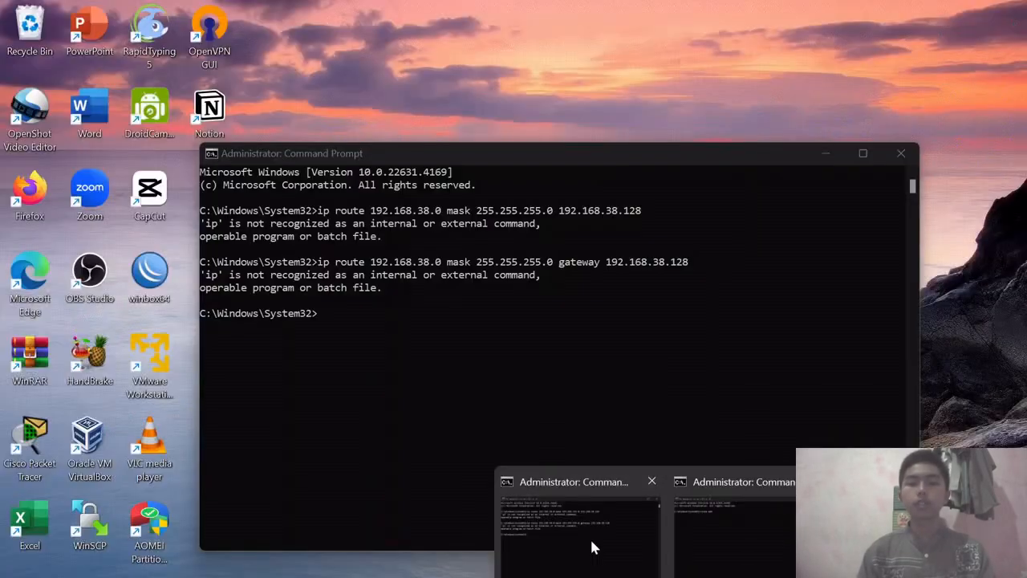
click(590, 537)
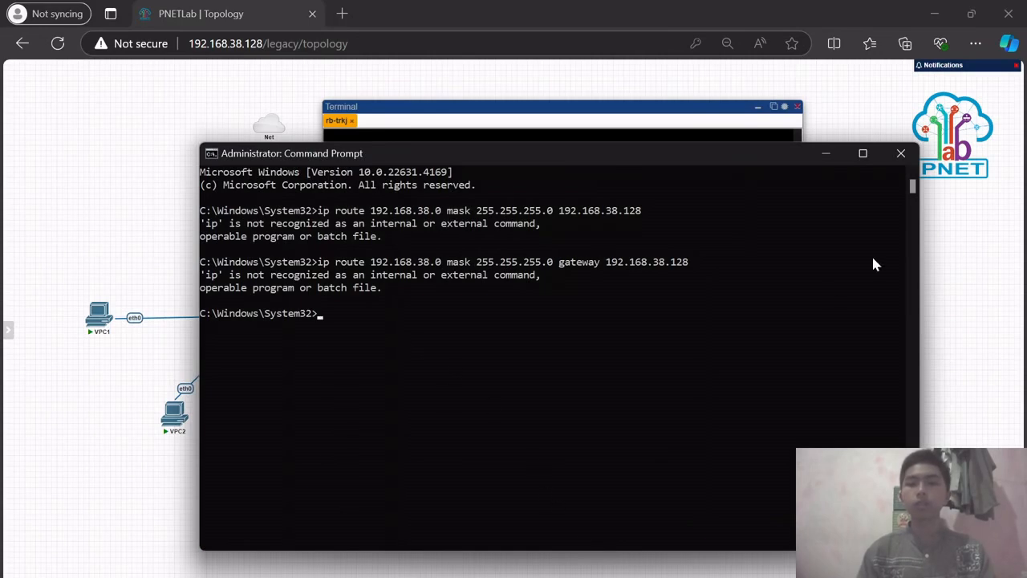
click(901, 153)
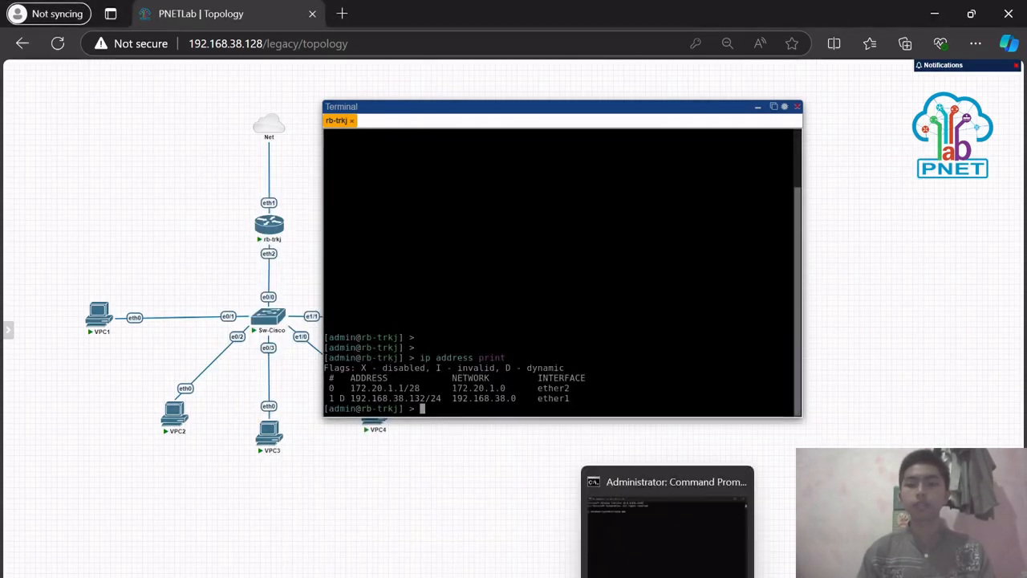
Step: Complete and run the route add command for 192.168.38.0 mask 255.255.255.0 via 192.168.38.128, and minimize the Command Prompt
click(667, 571)
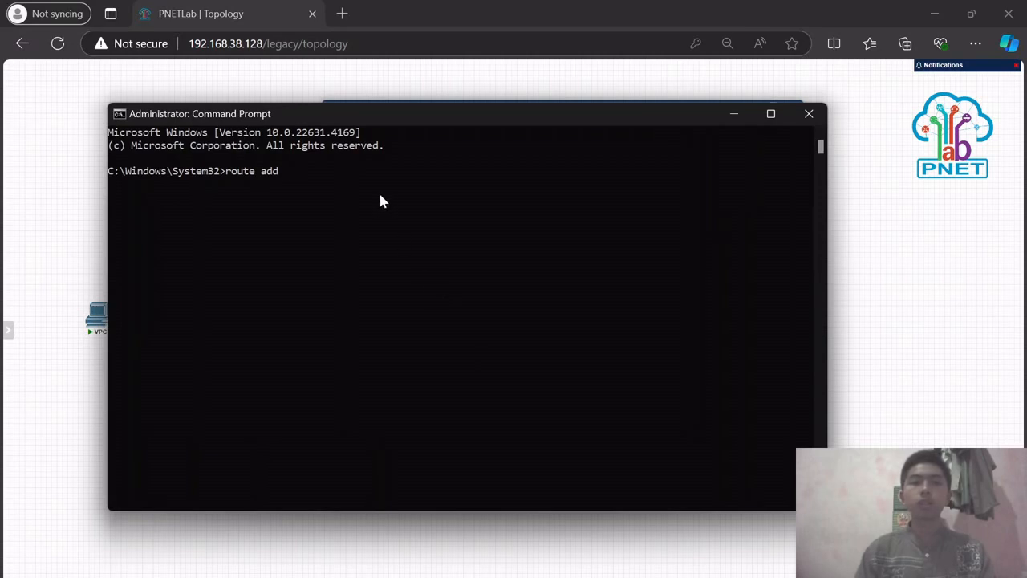
text(192.)
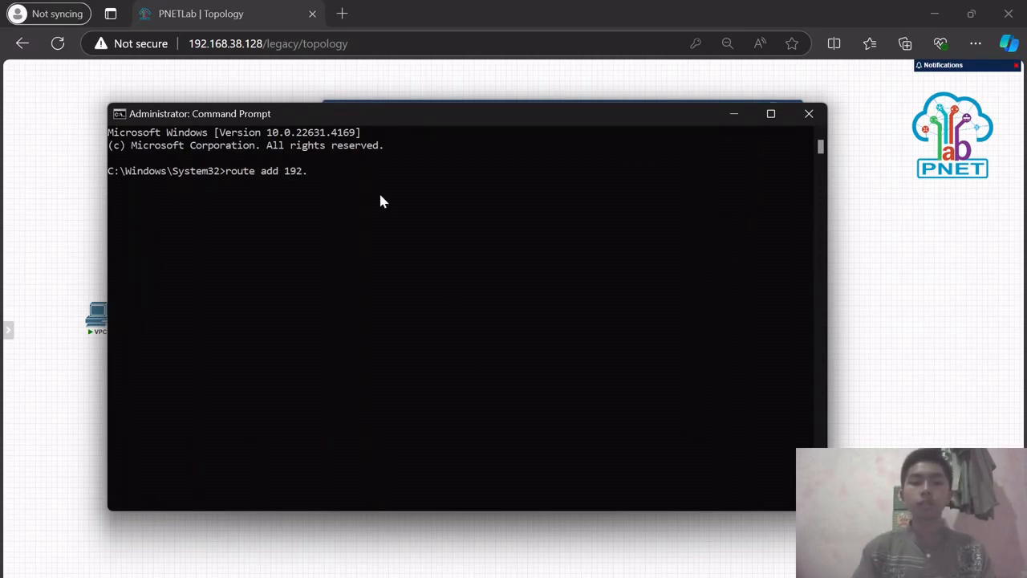
text(168.38.)
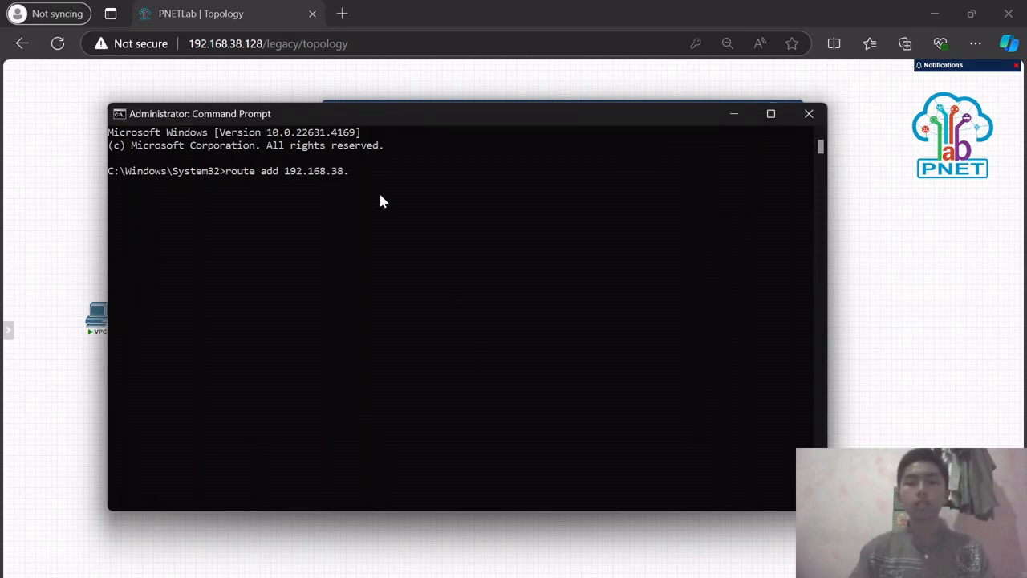
text(0 mask )
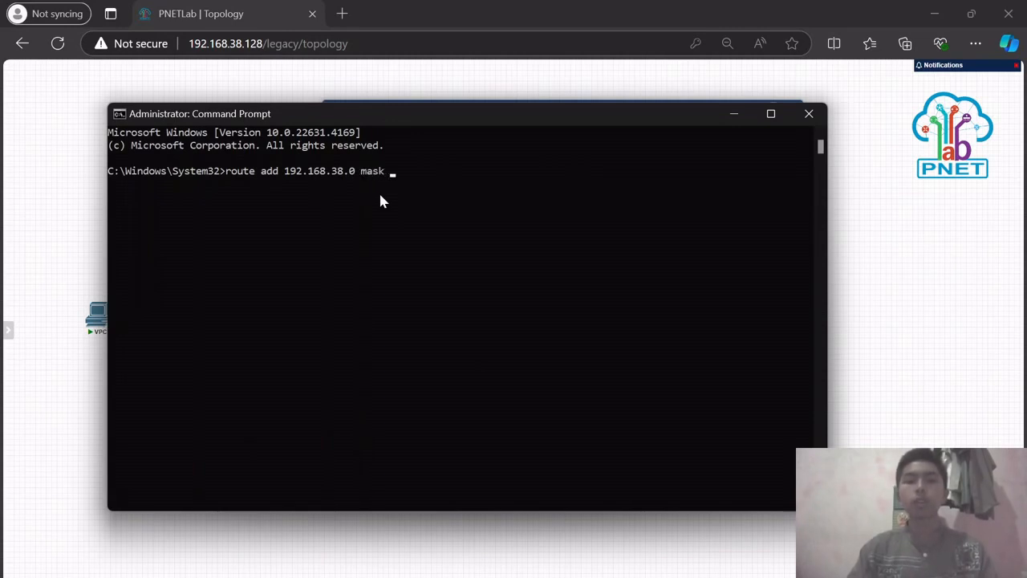
text(255,2)
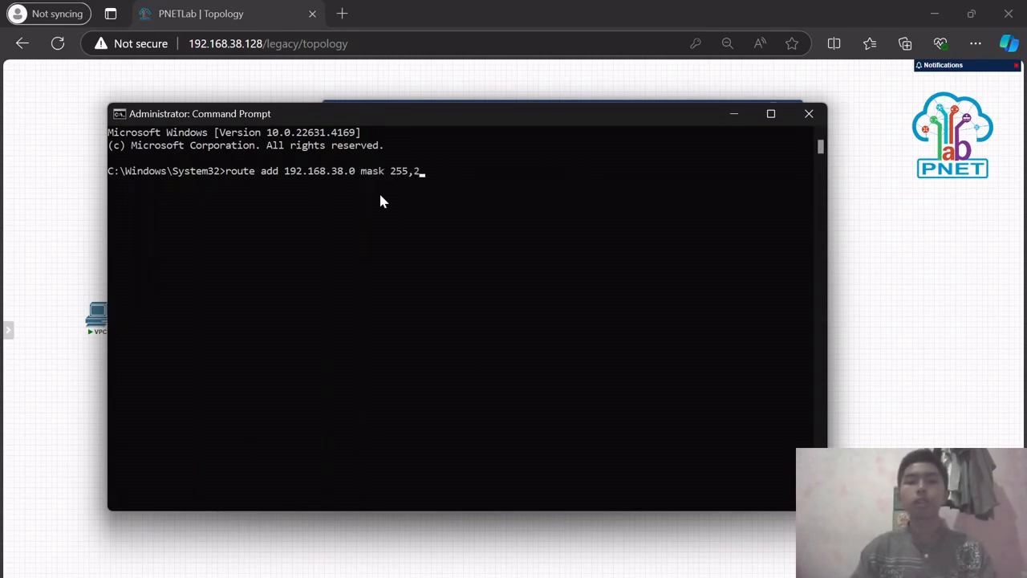
text(55.255.255.0)
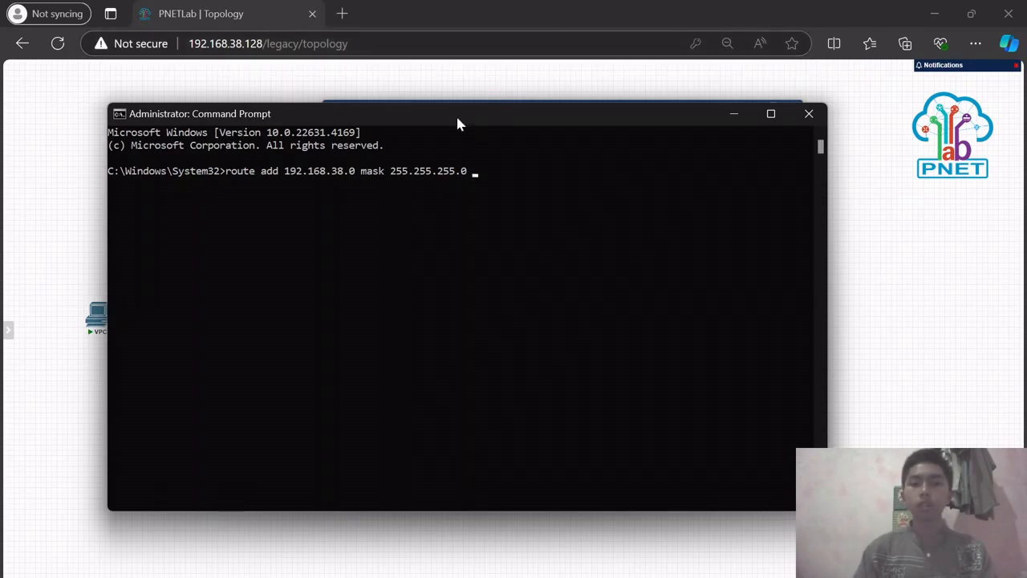
text(192.168)
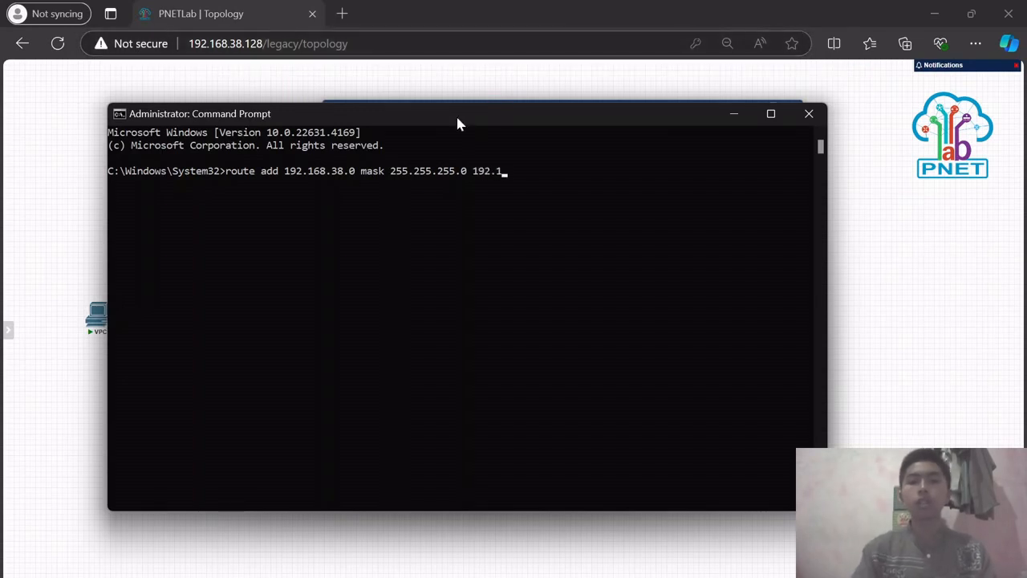
text(.)
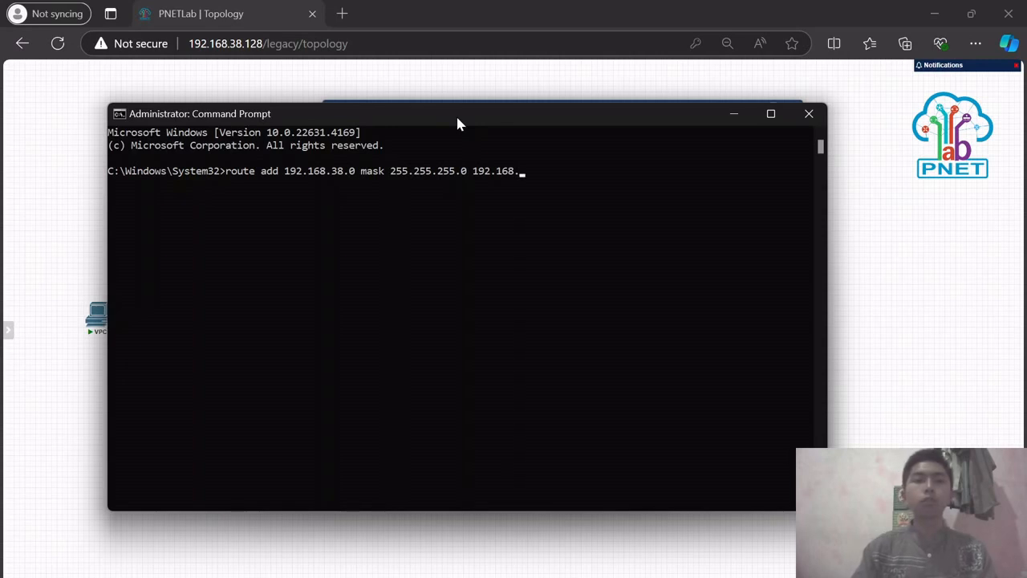
text(38.128)
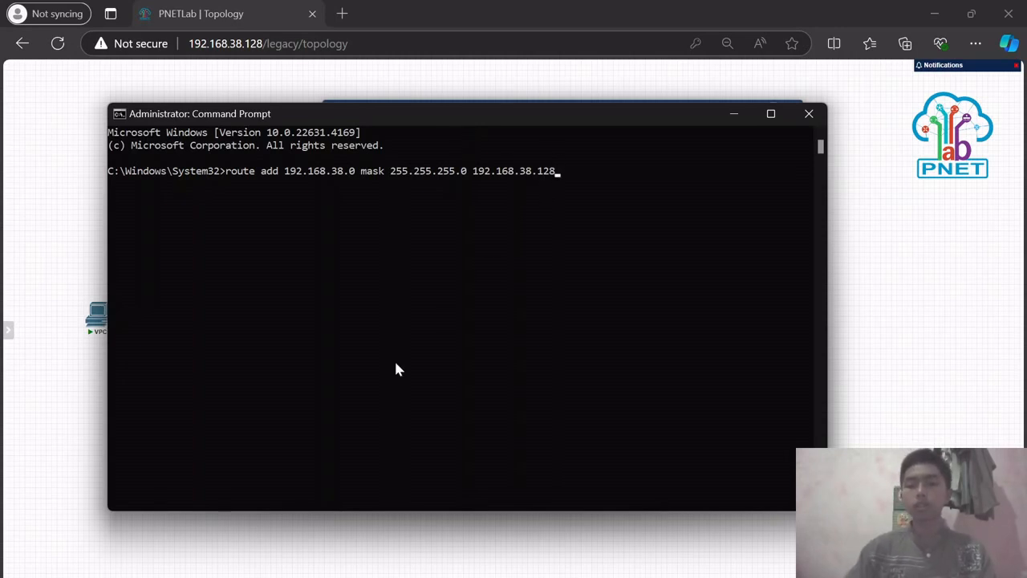
key(Return)
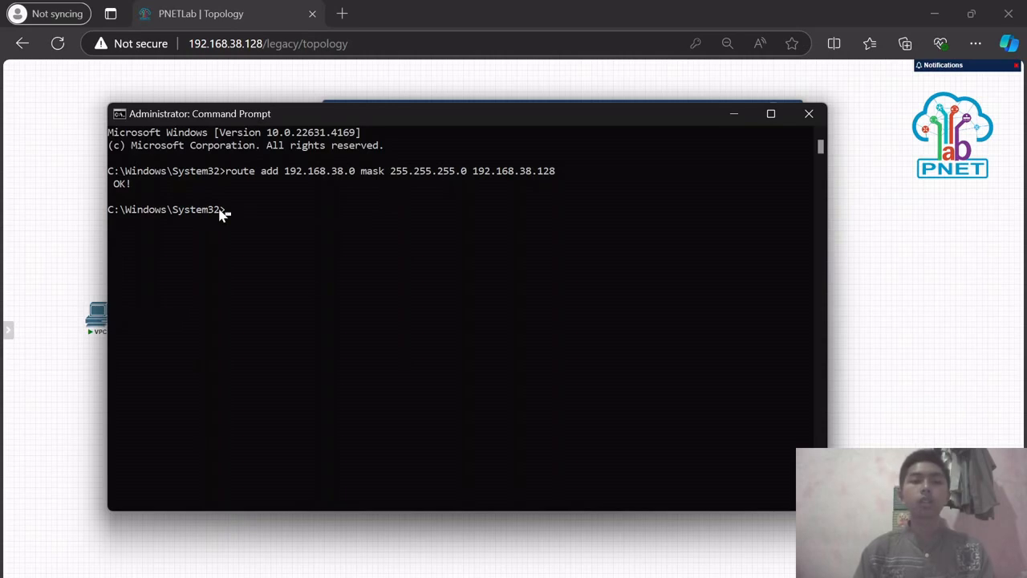
click(744, 123)
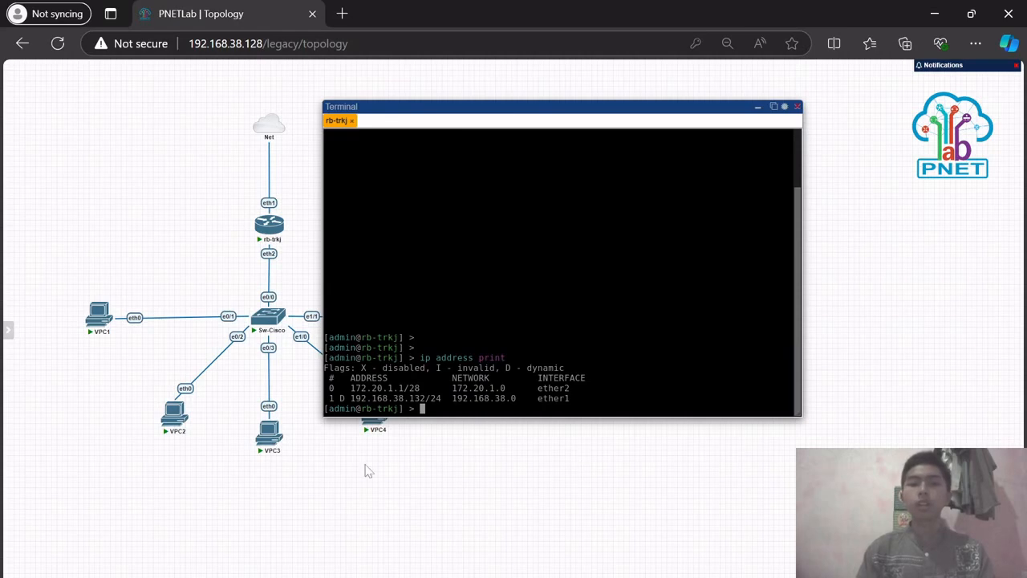
Step: Find winbox64.exe in the Windows search and launch WinBox
key(super)
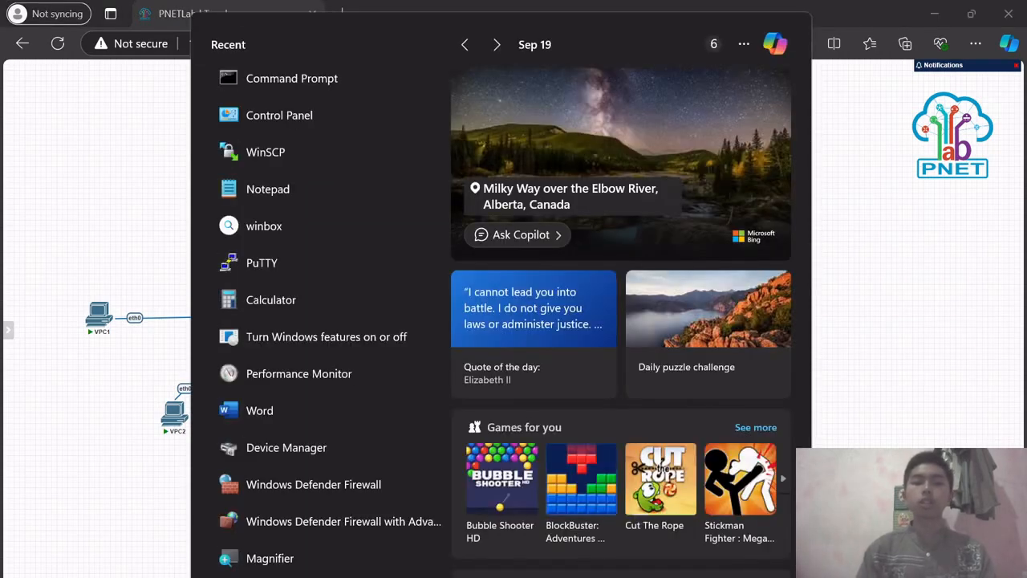
text(winbo)
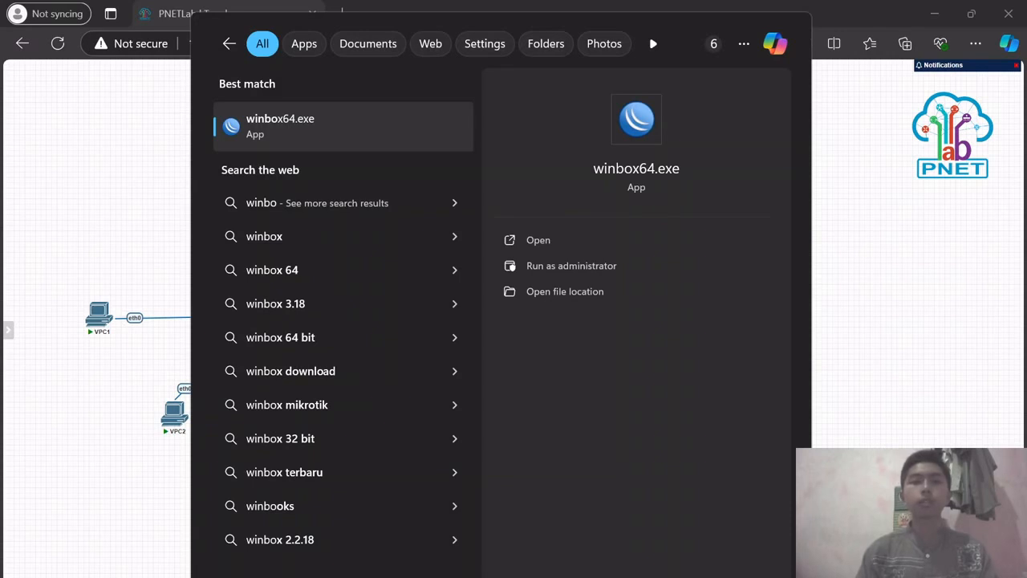
key(Return)
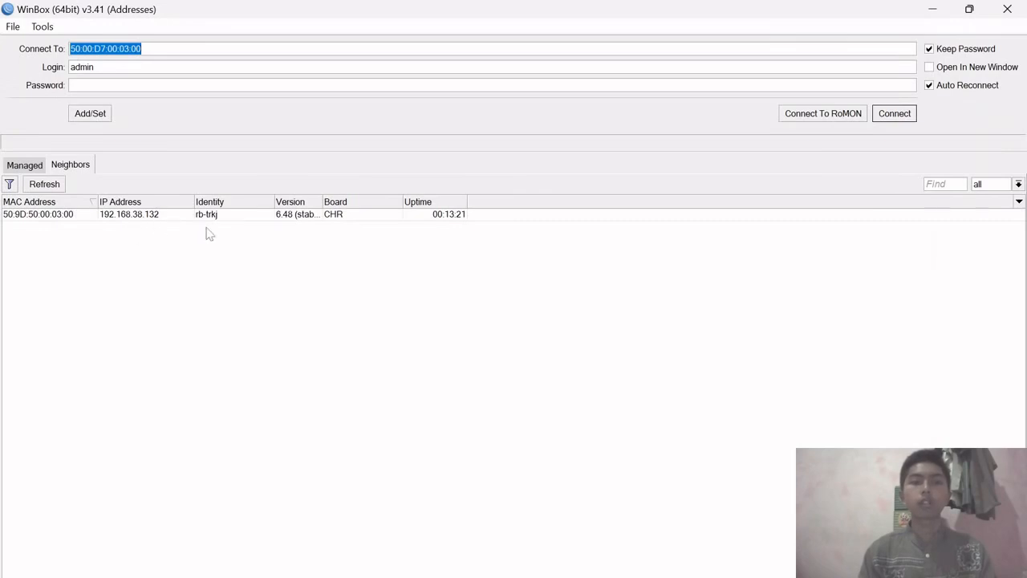
Step: Connect to the rb-trkj neighbor by its IP address 192.168.38.132 with the admin login, and maximize the session window
click(131, 218)
double_click(132, 218)
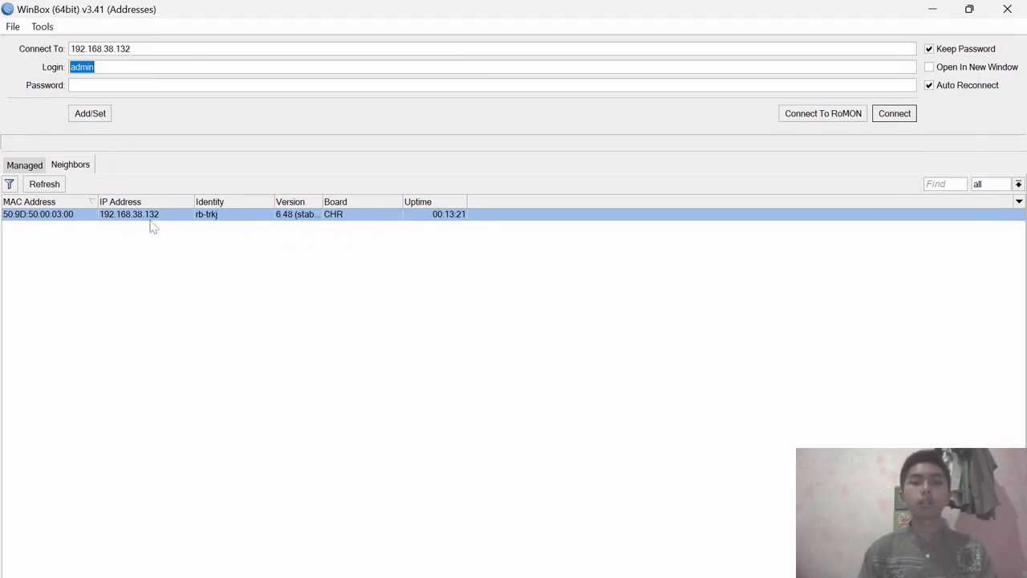
click(895, 114)
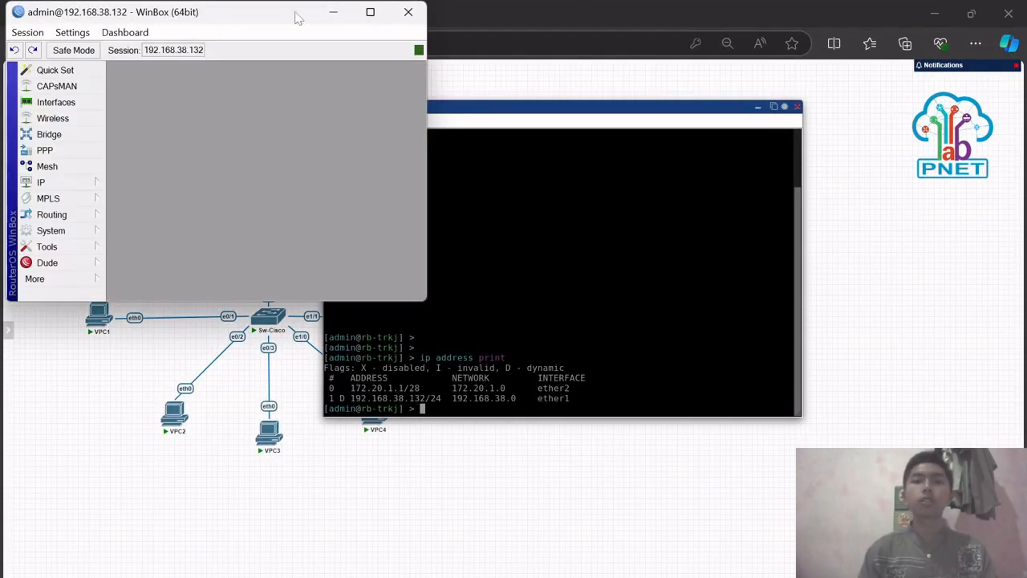
click(370, 11)
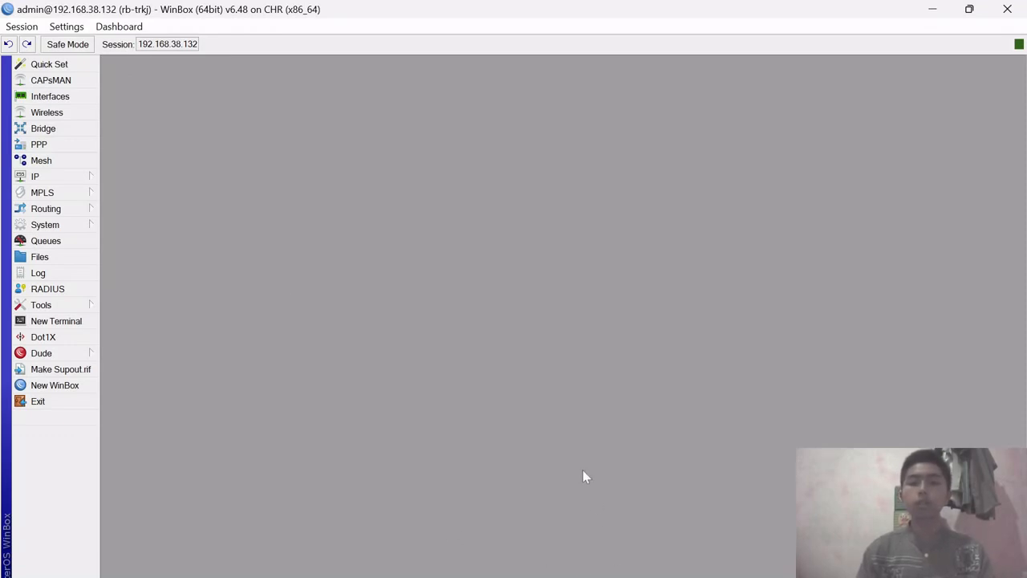
key(alt+Tab)
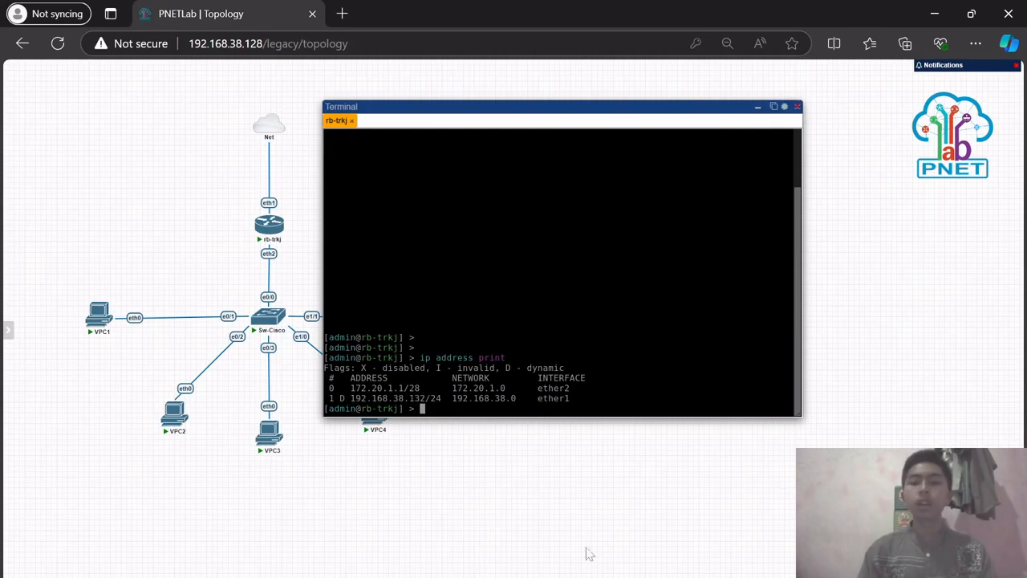
click(667, 577)
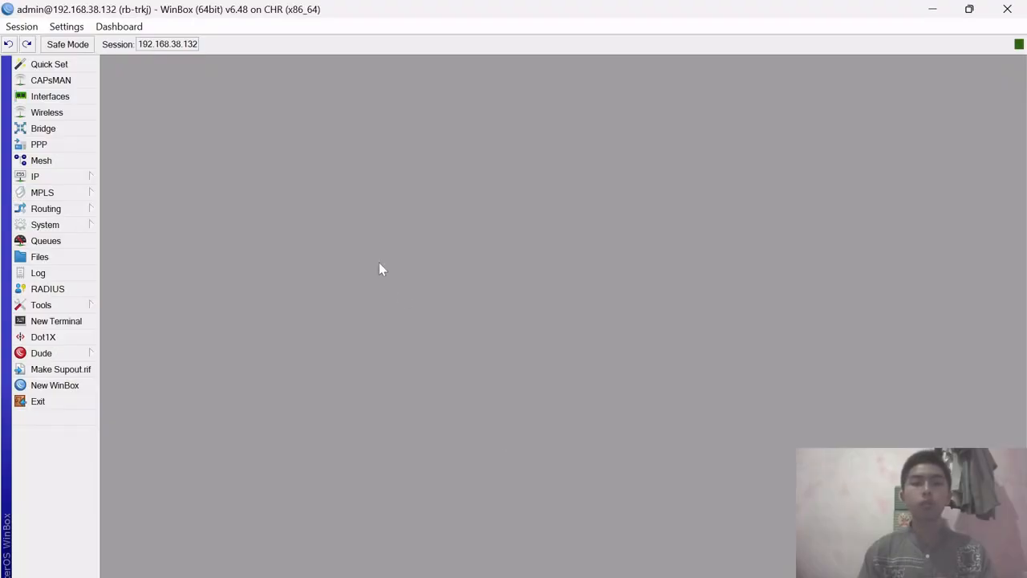
Step: Open the router's IP address list in WinBox
click(77, 173)
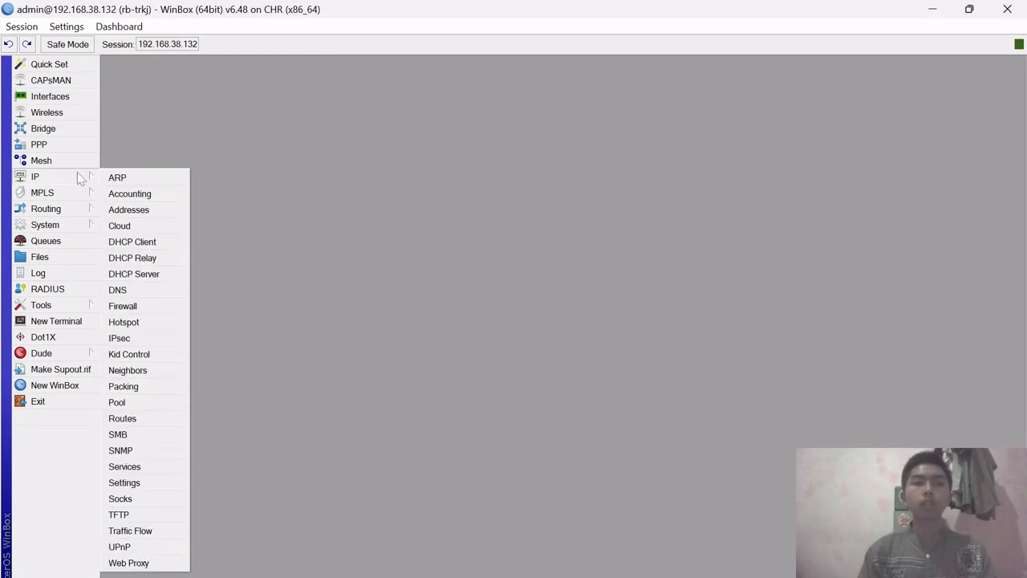
click(119, 210)
click(502, 259)
click(499, 291)
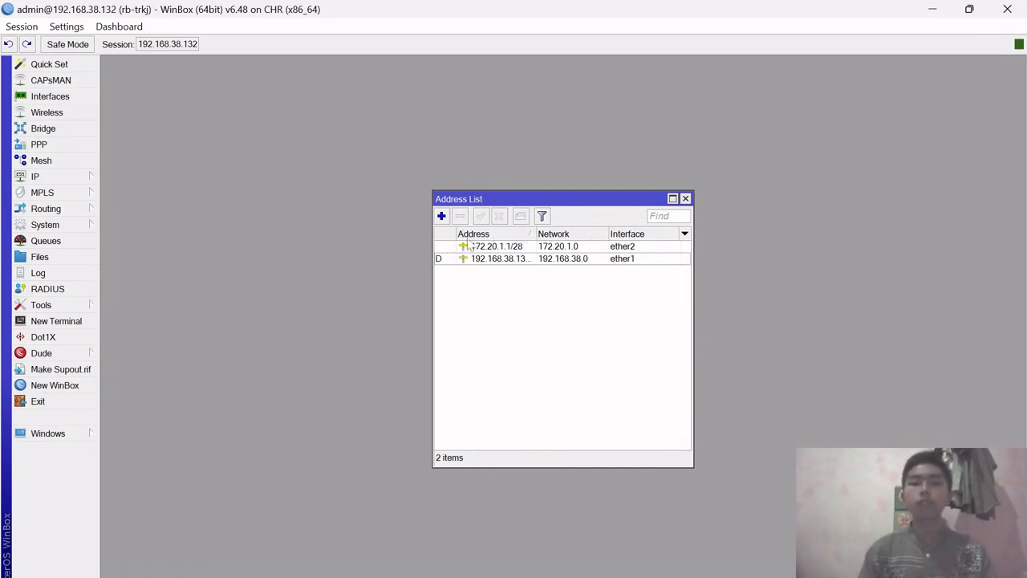
Step: Add the IP address 10.10.10.1/24 on interface ether3
click(442, 216)
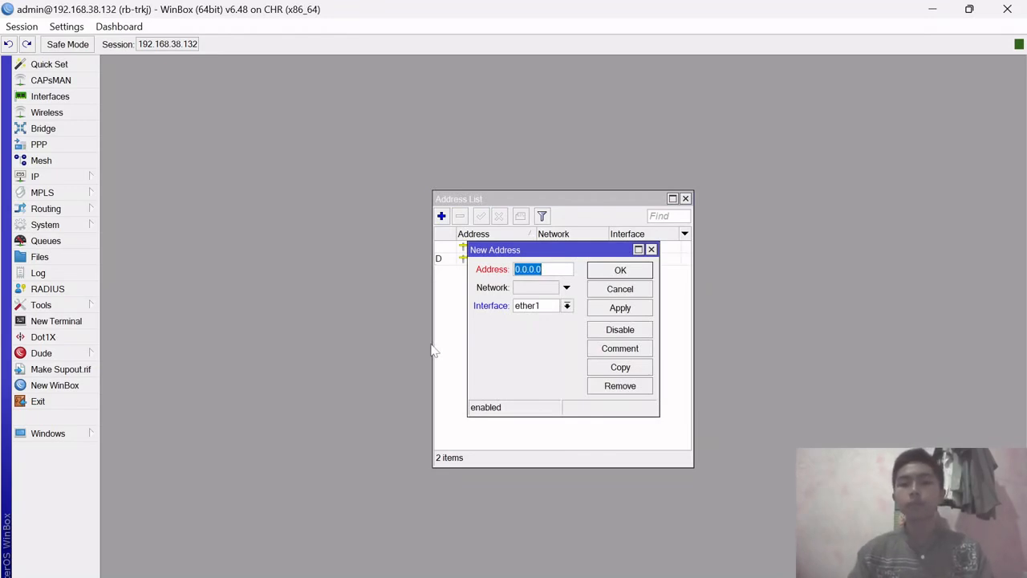
text(10.10)
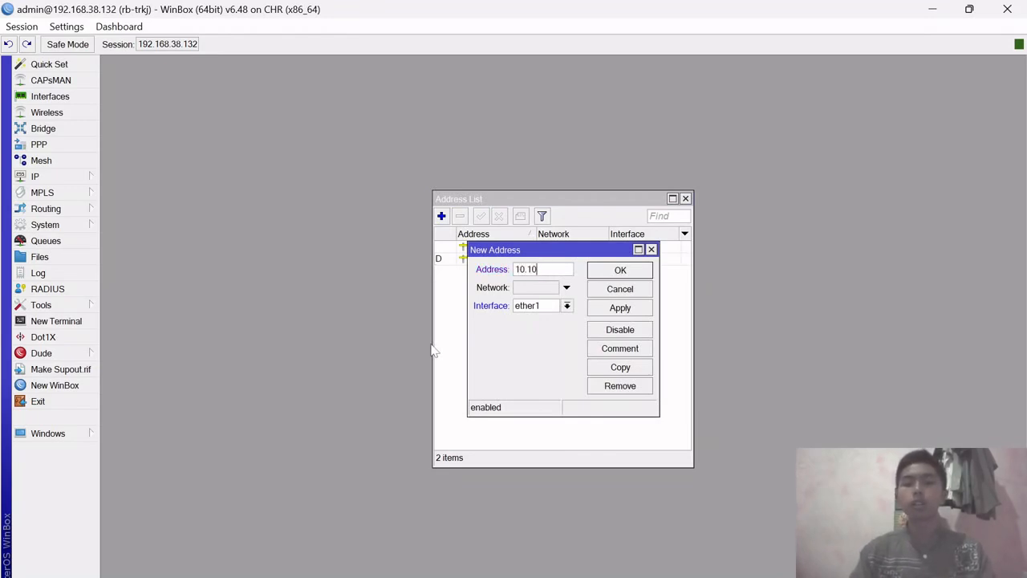
text(.10.1/24)
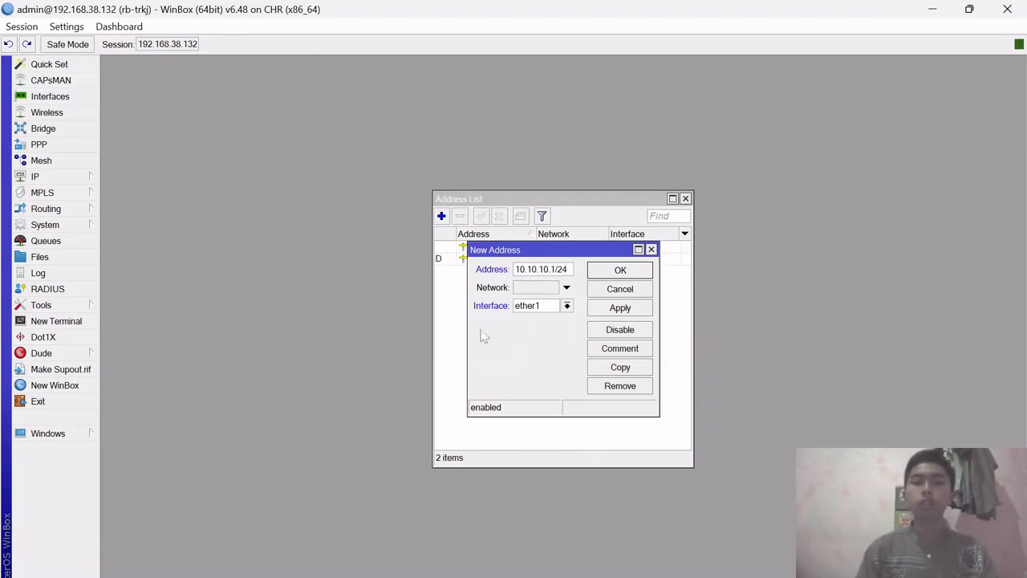
click(567, 307)
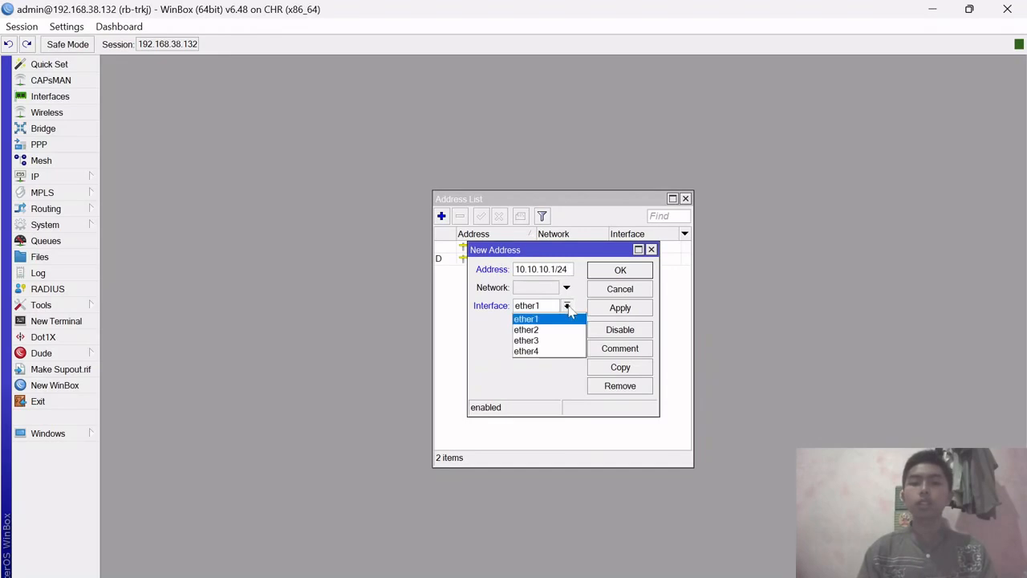
click(535, 344)
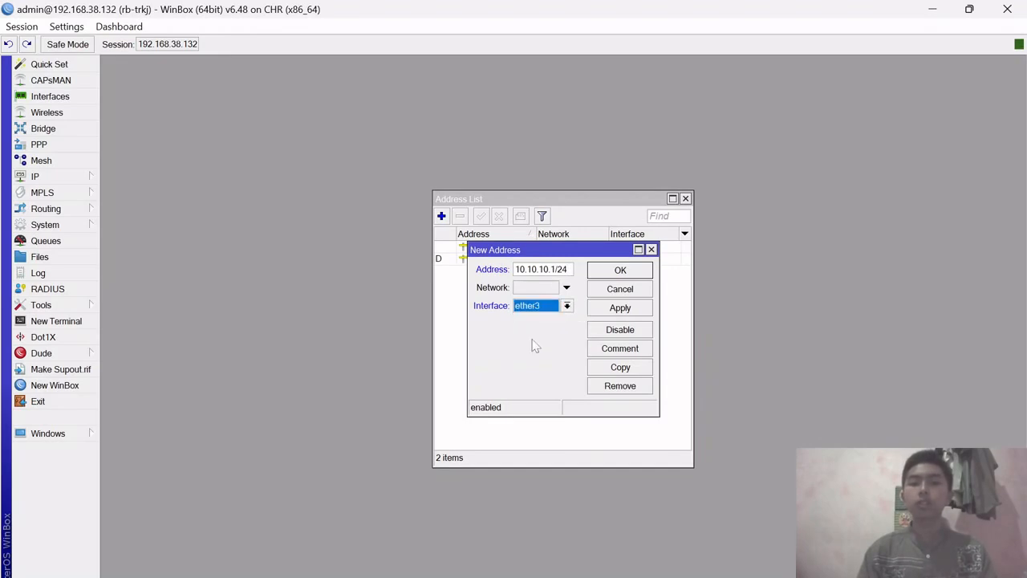
click(619, 308)
click(654, 271)
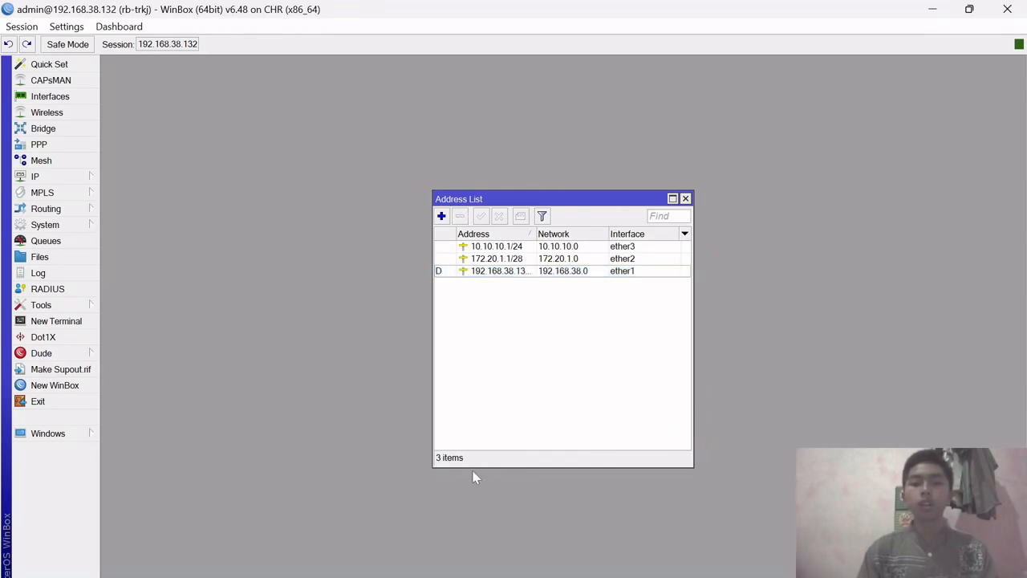
Step: Switch to the PNETLab topology, print the addresses in the rb-trkj terminal with ip address print, and make the terminal slightly taller
click(474, 577)
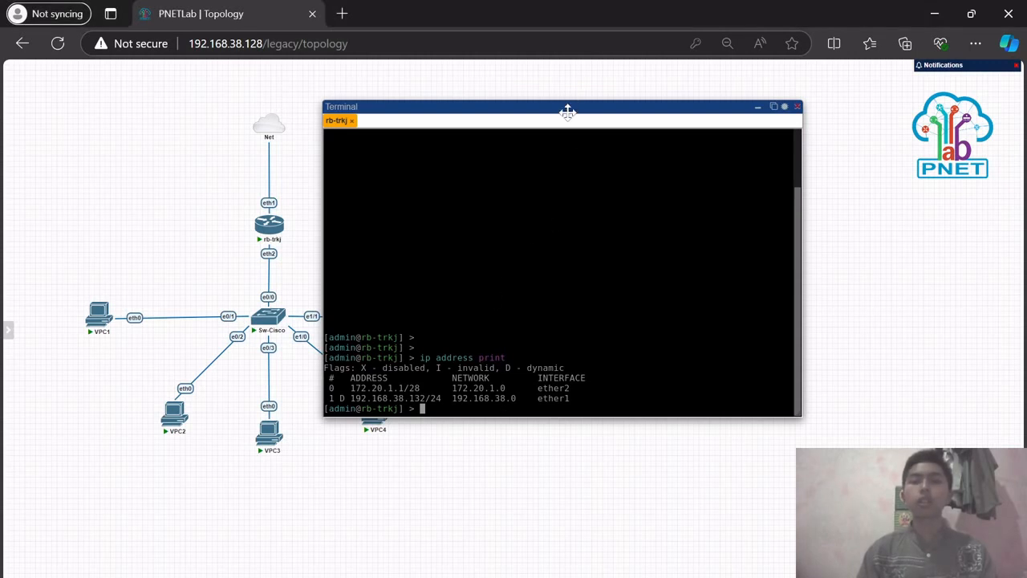
drag(567, 108, 550, 92)
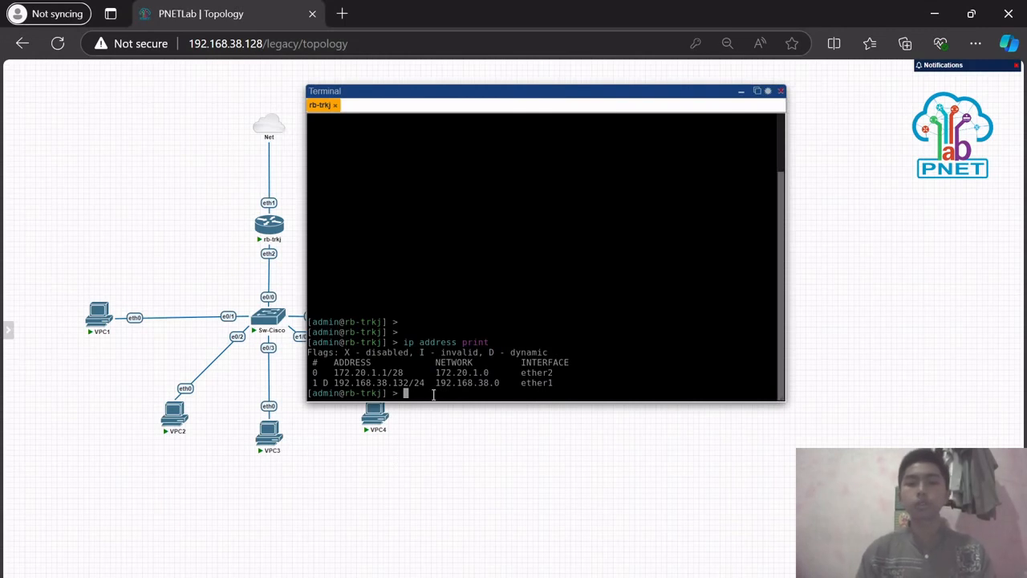
text(ip add)
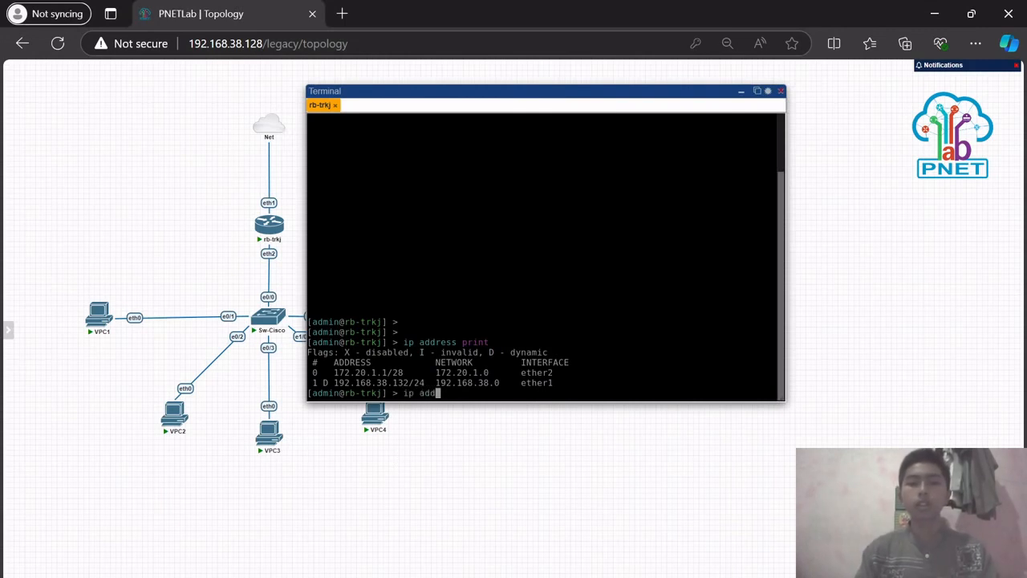
key(Tab)
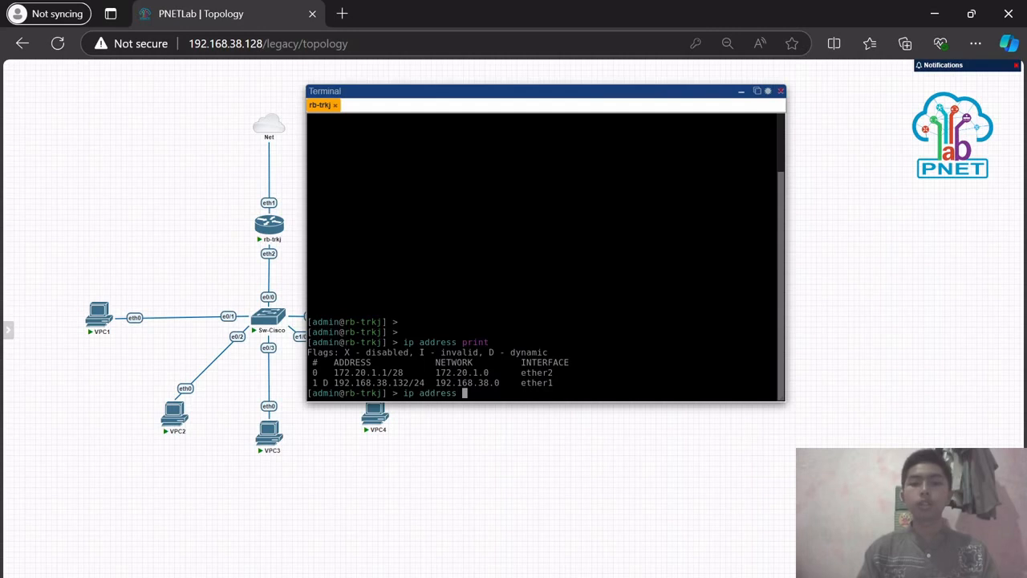
text(p)
key(Tab)
key(Return)
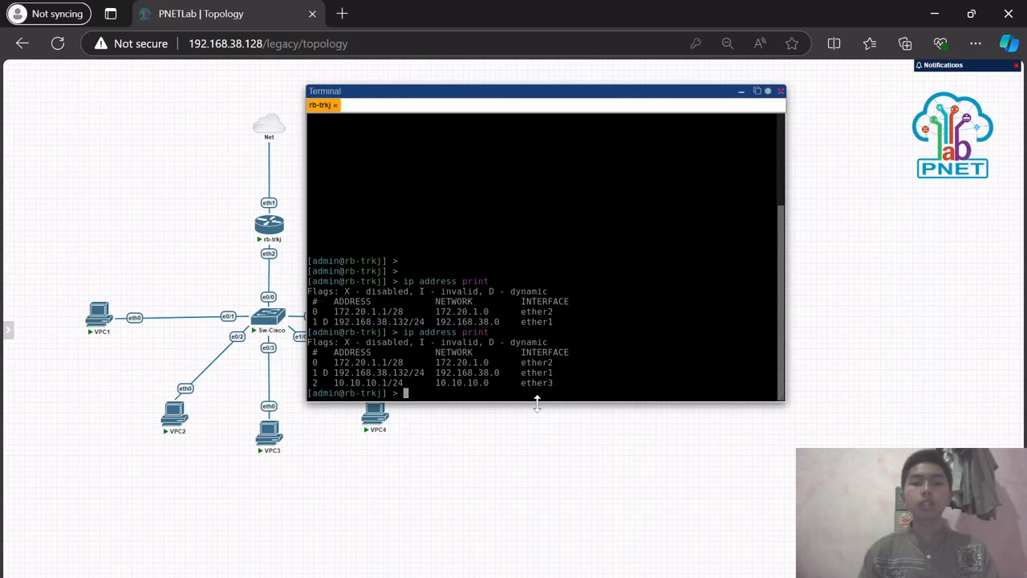
drag(537, 402, 537, 422)
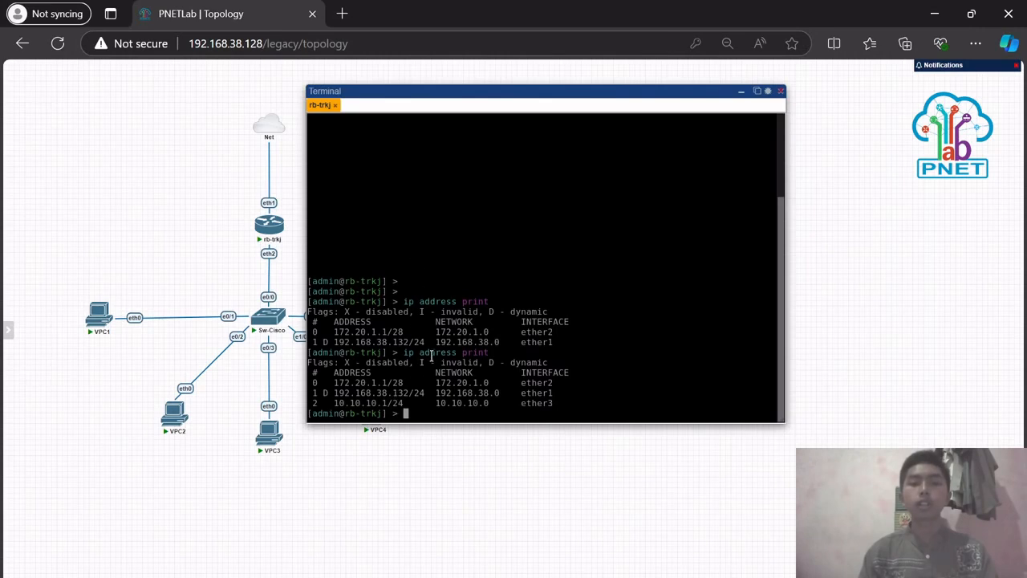
Step: Return to WinBox and remove the 10.10.10.1/24 address from the address list
key(alt+Tab)
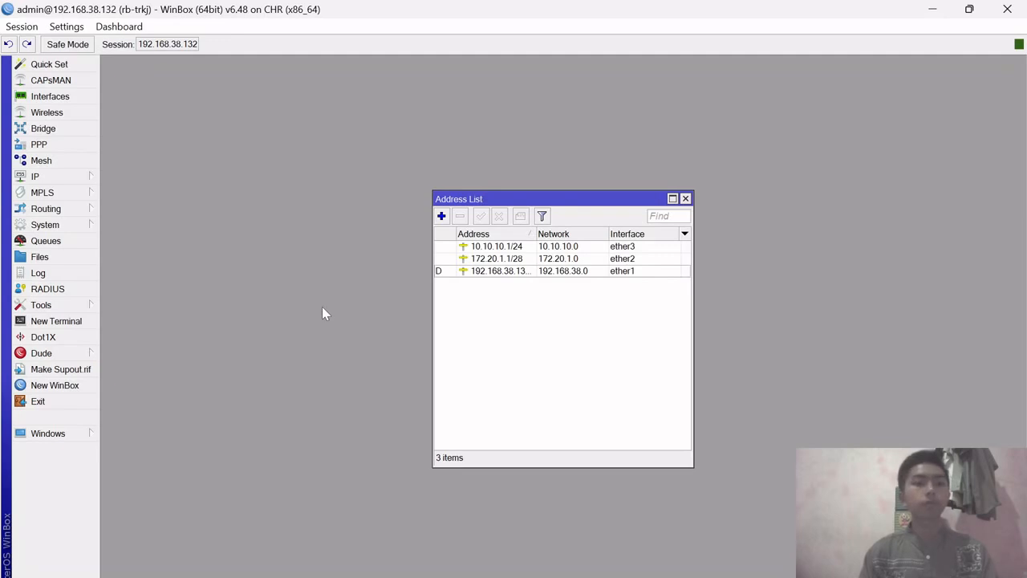
click(515, 250)
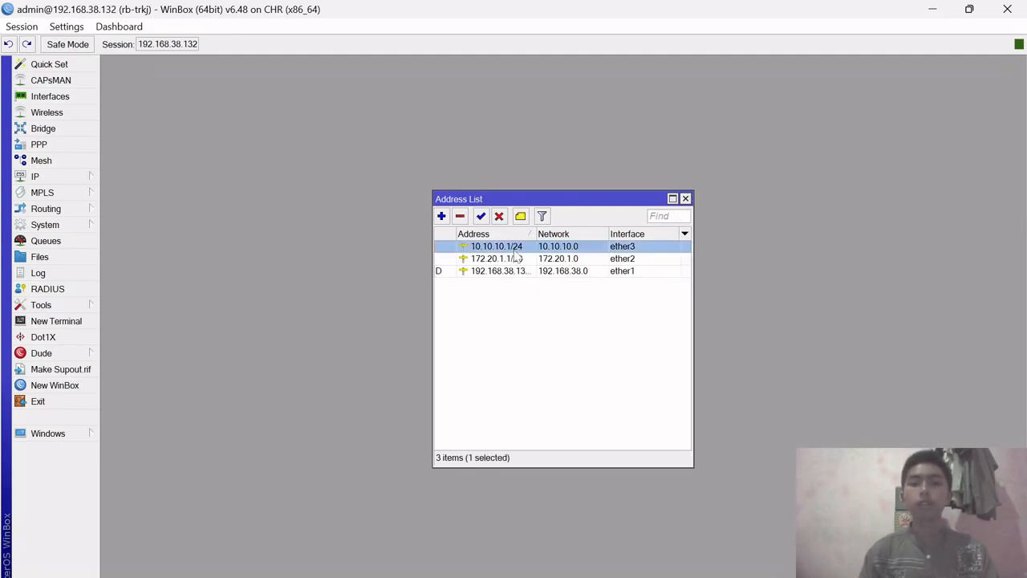
click(461, 216)
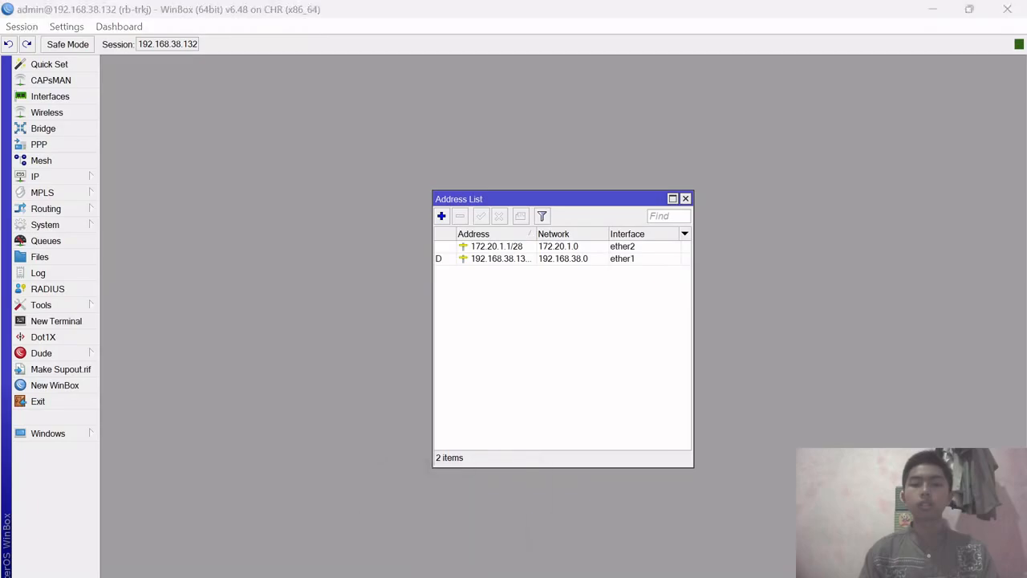
Step: Switch back to the rb-trkj terminal and rerun ip address print to check the address list
key(alt+Tab)
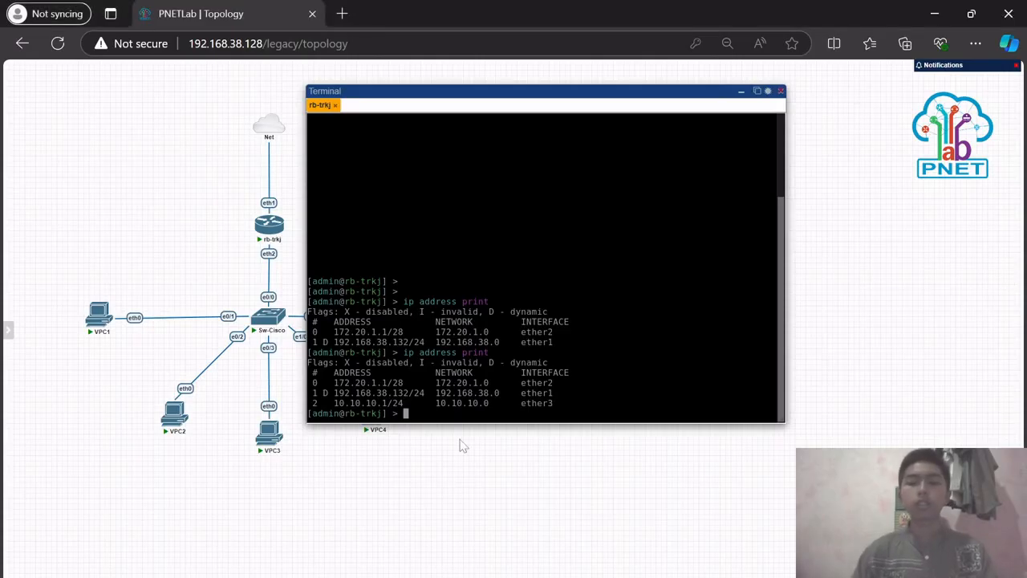
key(Up)
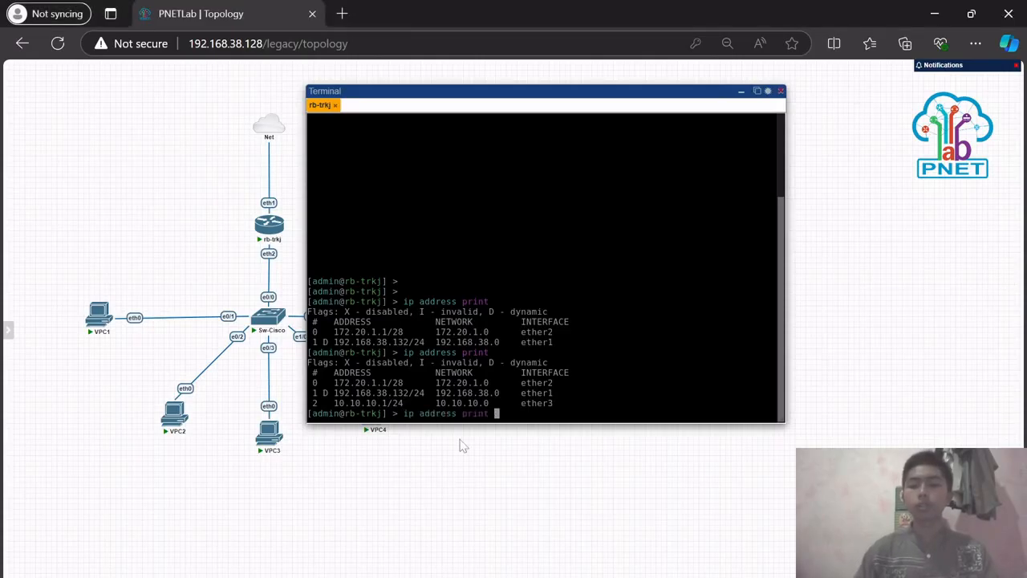
key(Return)
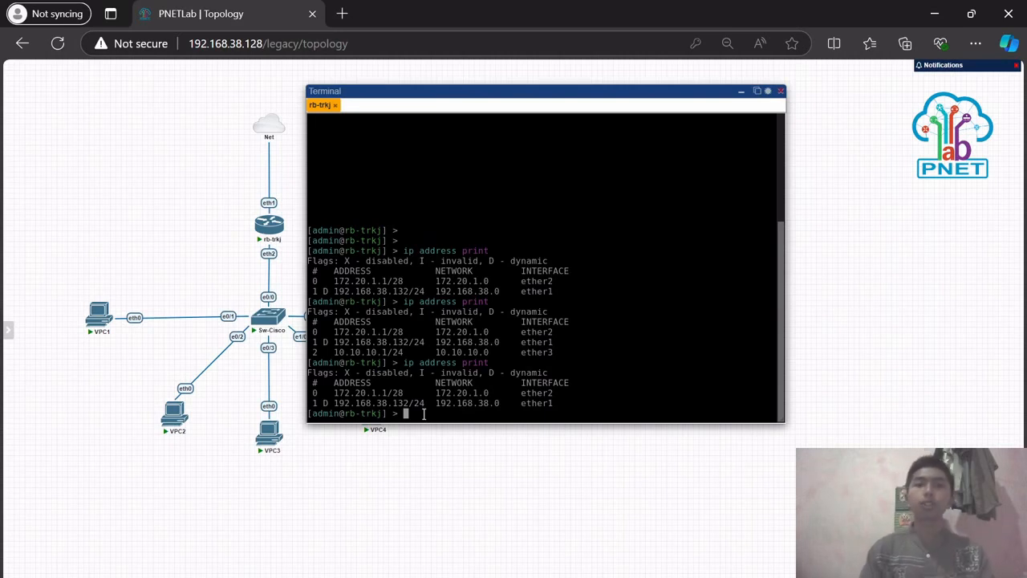
click(596, 576)
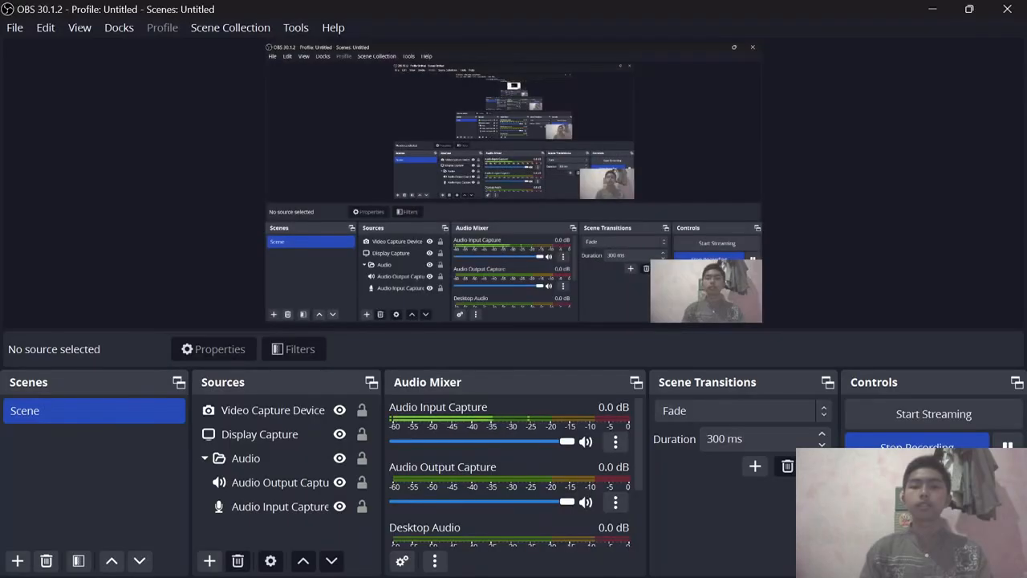